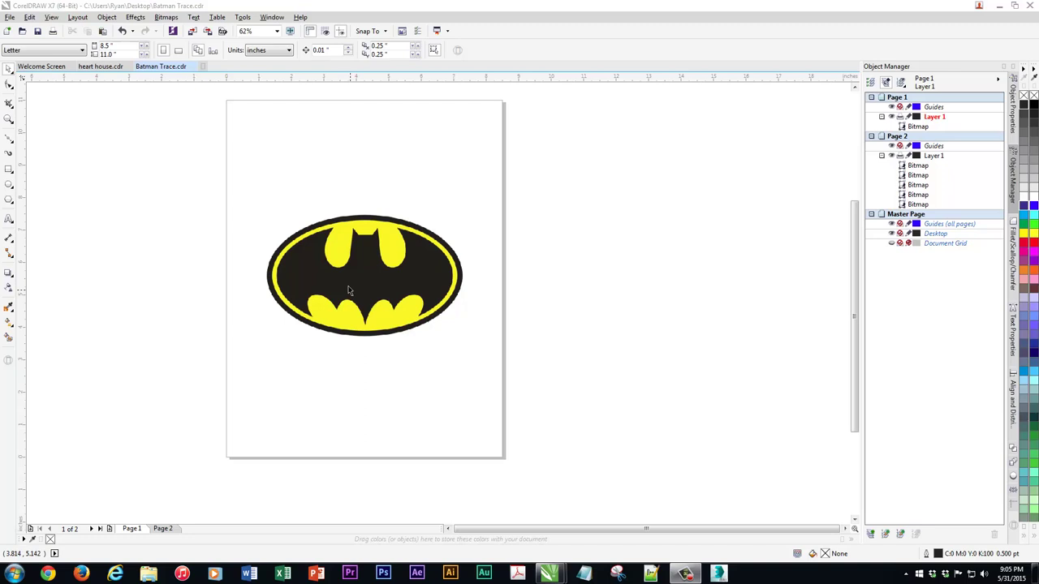
# Nudge the Batman bitmap slightly upward on Page 1.
pyautogui.click(313, 234)
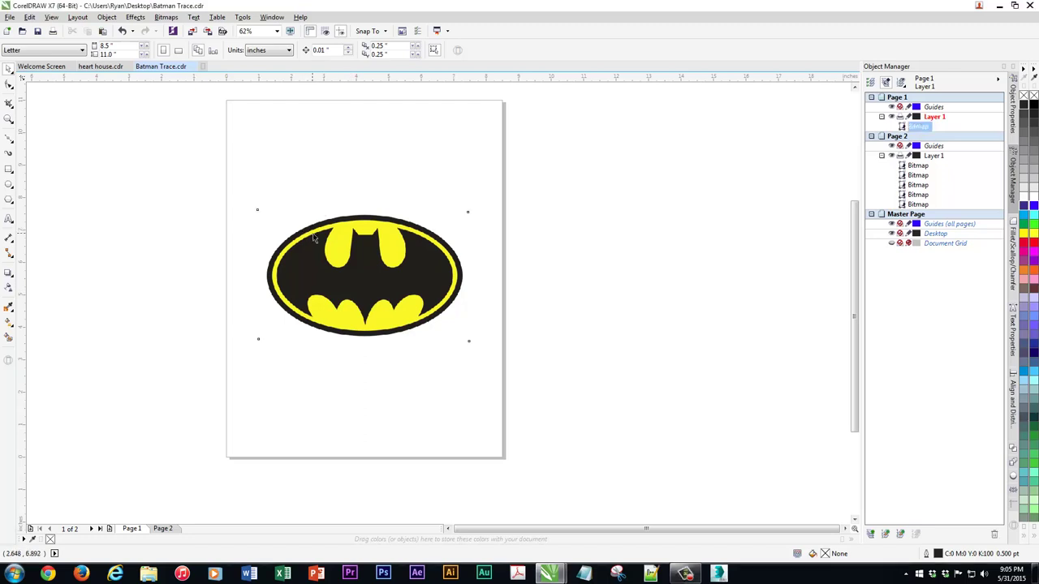
pyautogui.scroll(4, 316, 233)
pyautogui.scroll(6, 316, 233)
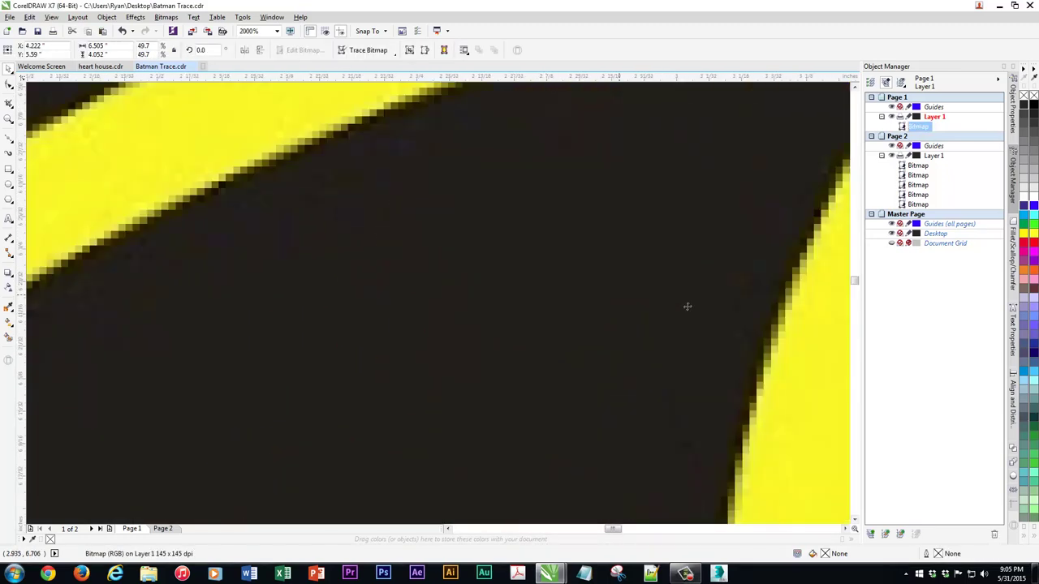
pyautogui.scroll(-10, 582, 303)
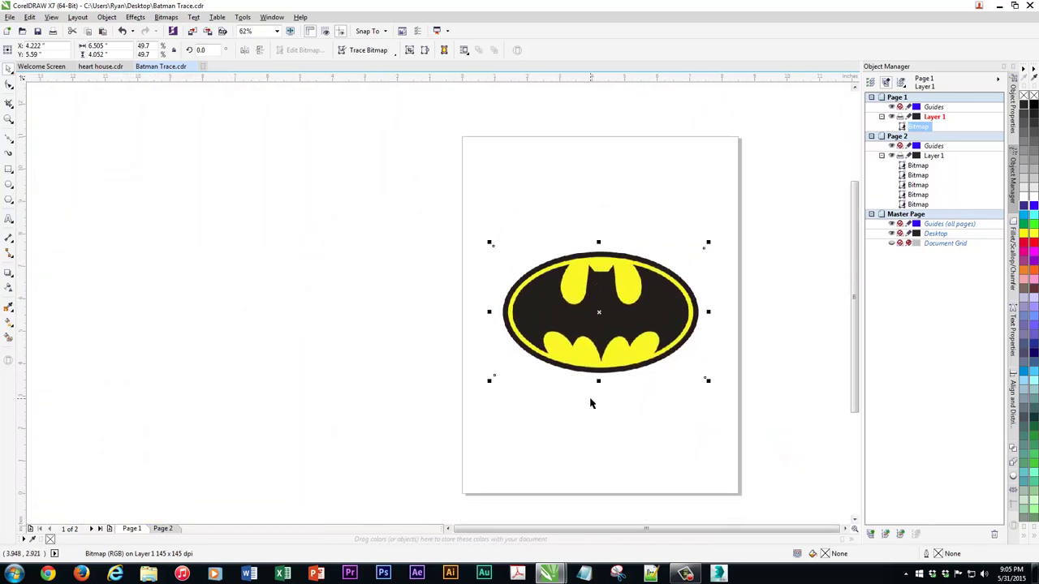
pyautogui.click(592, 404)
pyautogui.moveTo(611, 335)
pyautogui.mouseDown()
pyautogui.moveTo(609, 301)
pyautogui.moveTo(610, 320)
pyautogui.mouseUp()
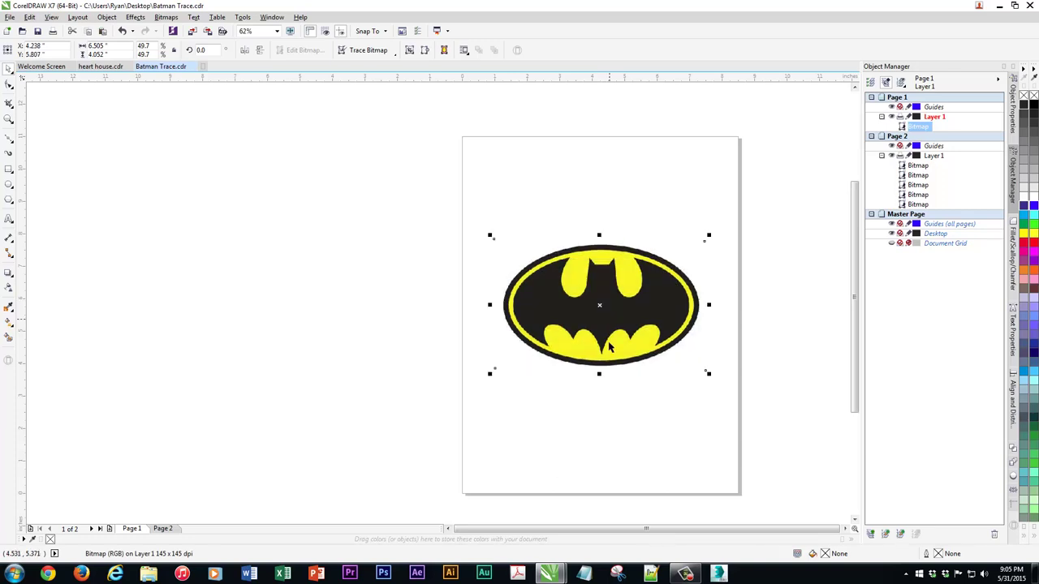
pyautogui.click(592, 427)
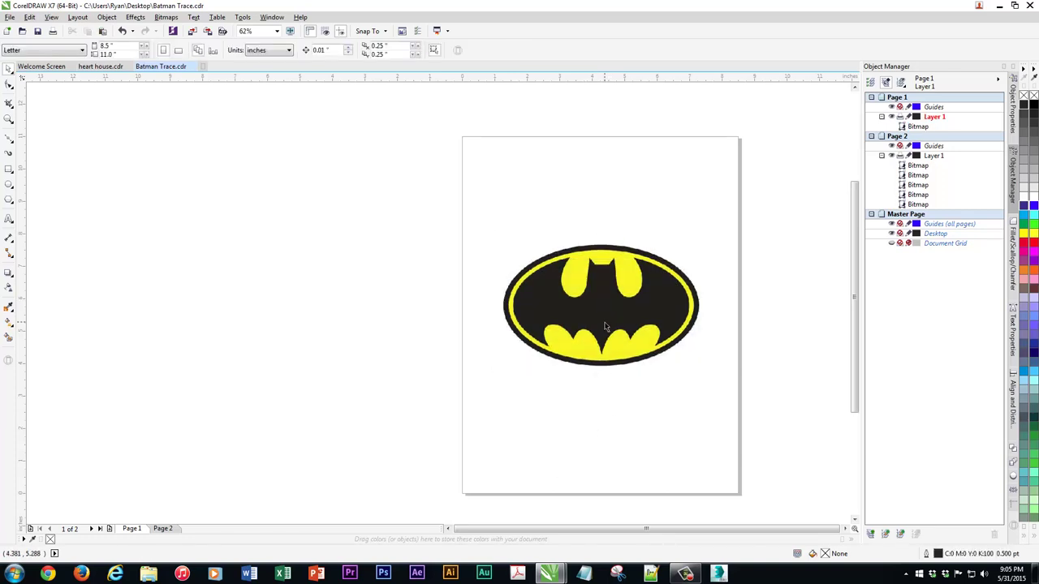
pyautogui.scroll(2, 609, 298)
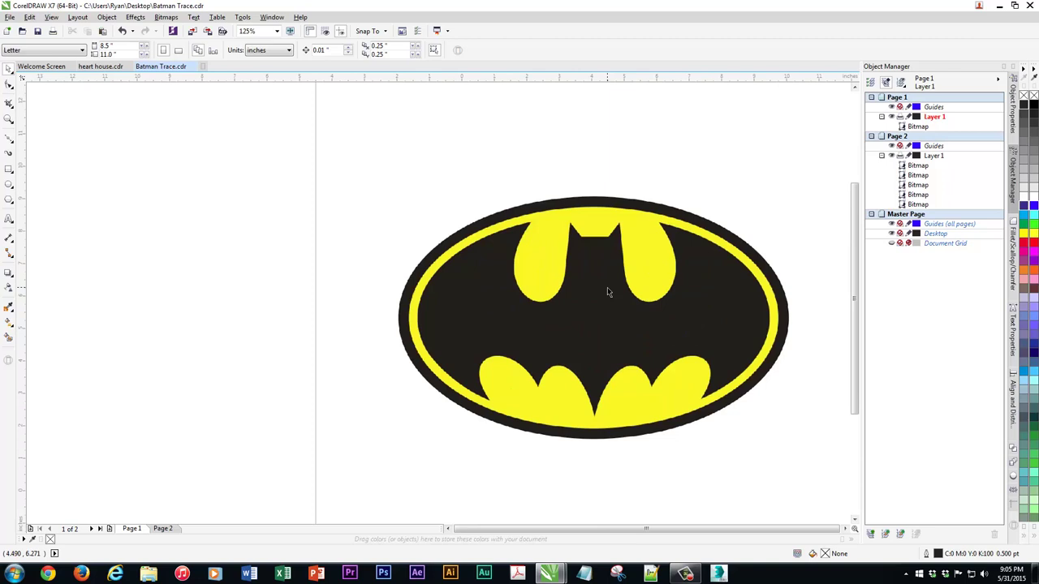
pyautogui.scroll(-2, 608, 289)
# Lock the Batman bitmap via its right-click menu so it stays fixed as a Locked Bitmap.
pyautogui.click(606, 288)
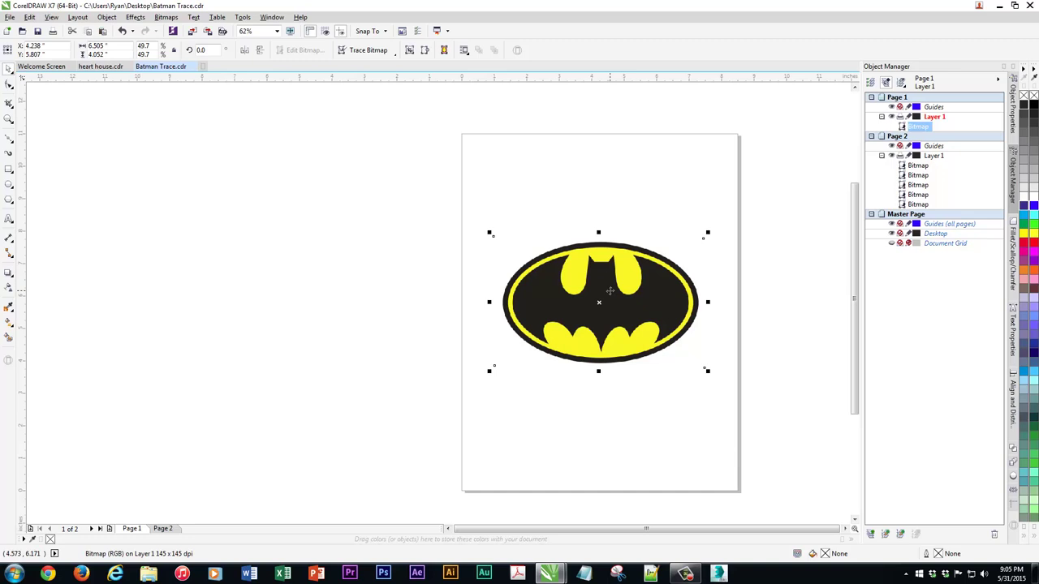
pyautogui.rightClick(610, 290)
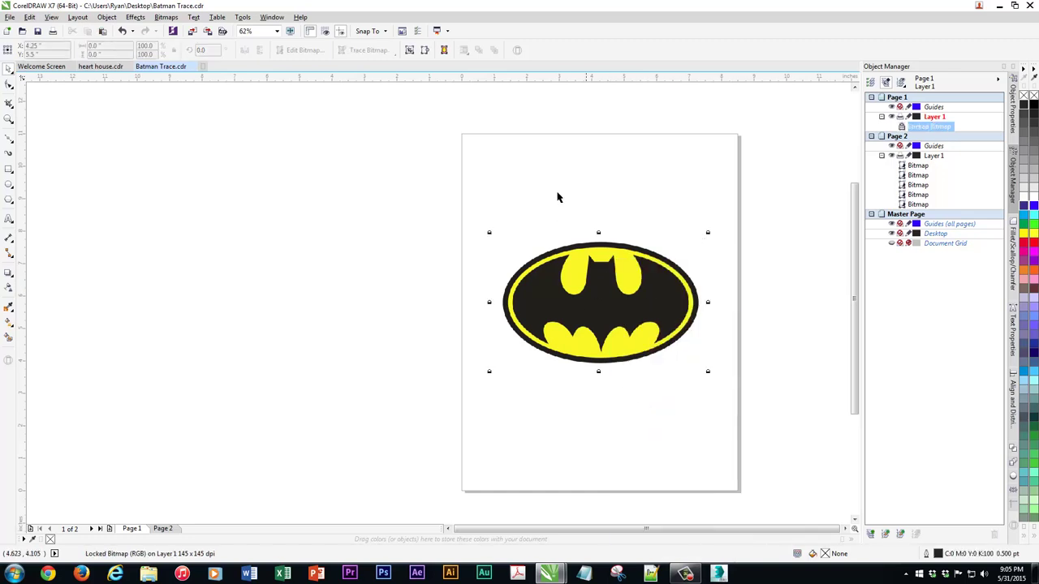
pyautogui.click(646, 426)
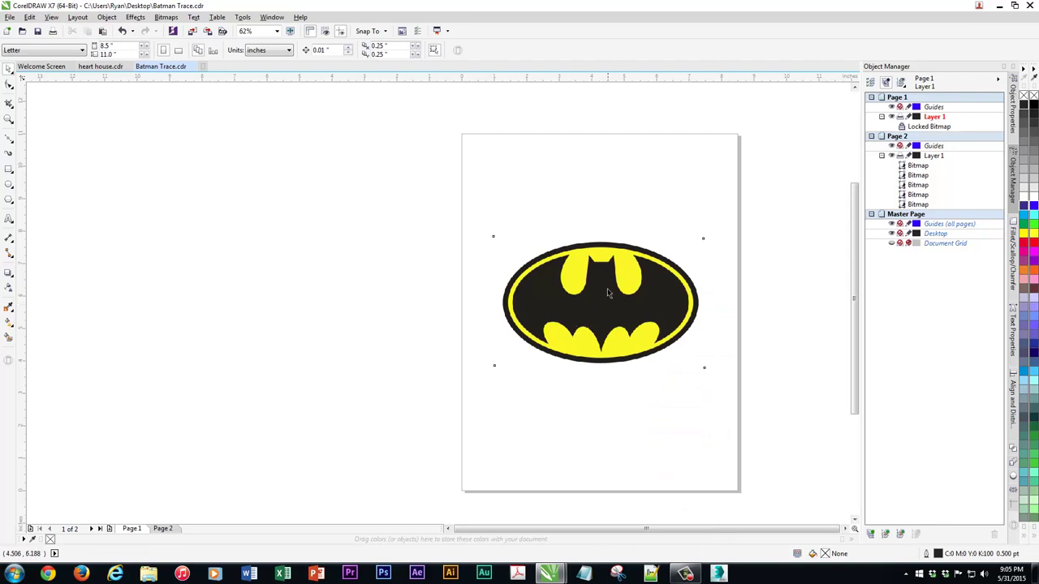
pyautogui.scroll(5, 573, 268)
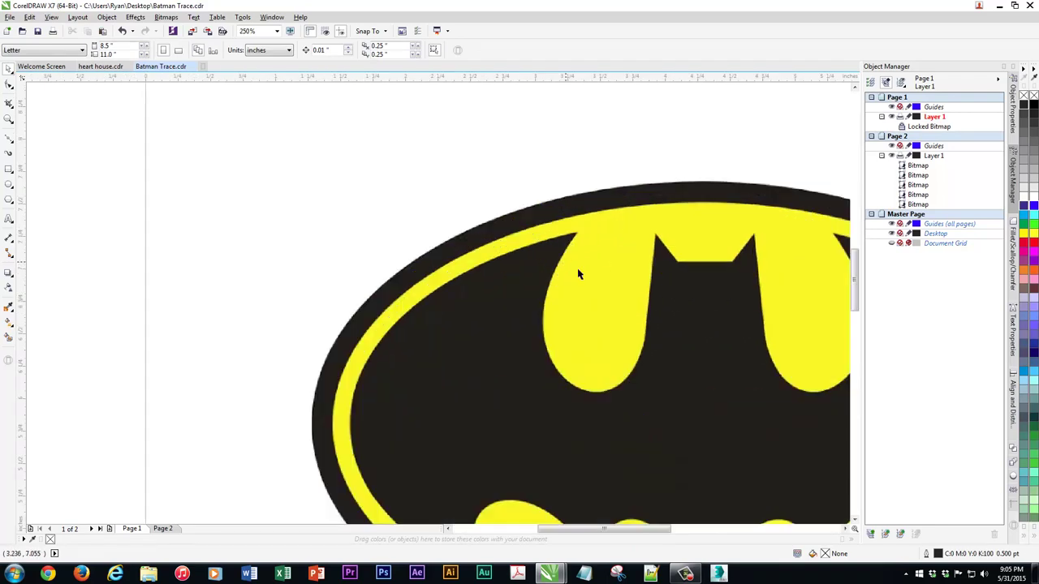
pyautogui.scroll(-3, 374, 140)
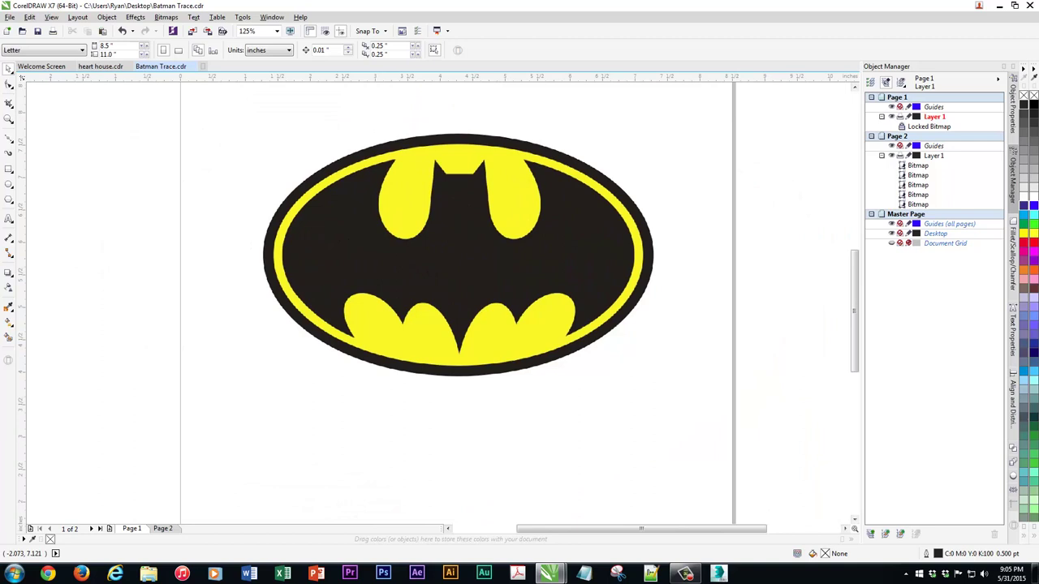
# Draw a small dark blue circle and move it onto the top of the logo.
pyautogui.click(9, 185)
pyautogui.click(36, 203)
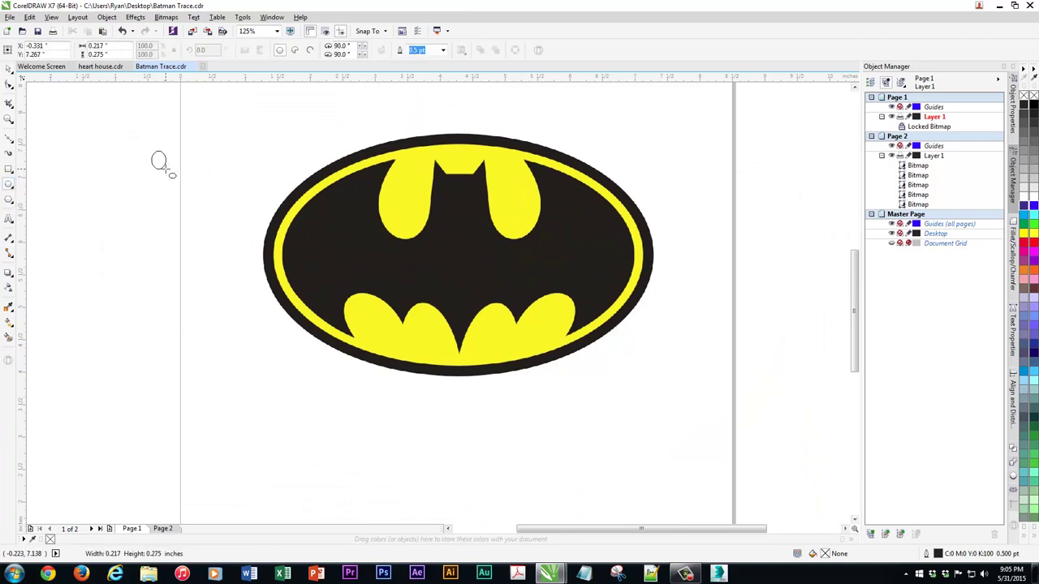
pyautogui.moveTo(146, 147); pyautogui.dragTo(174, 174)
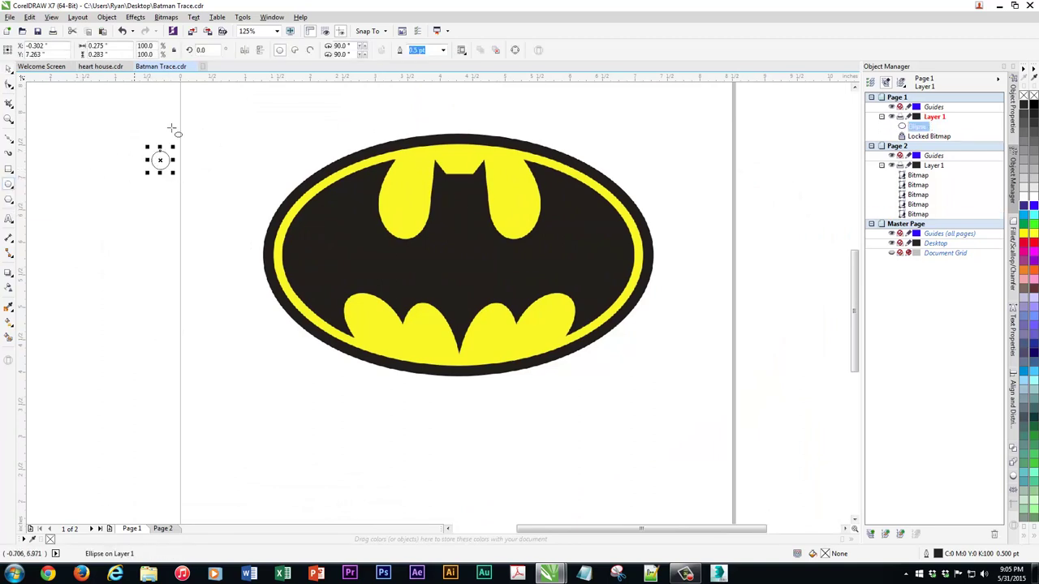
pyautogui.click(1028, 209)
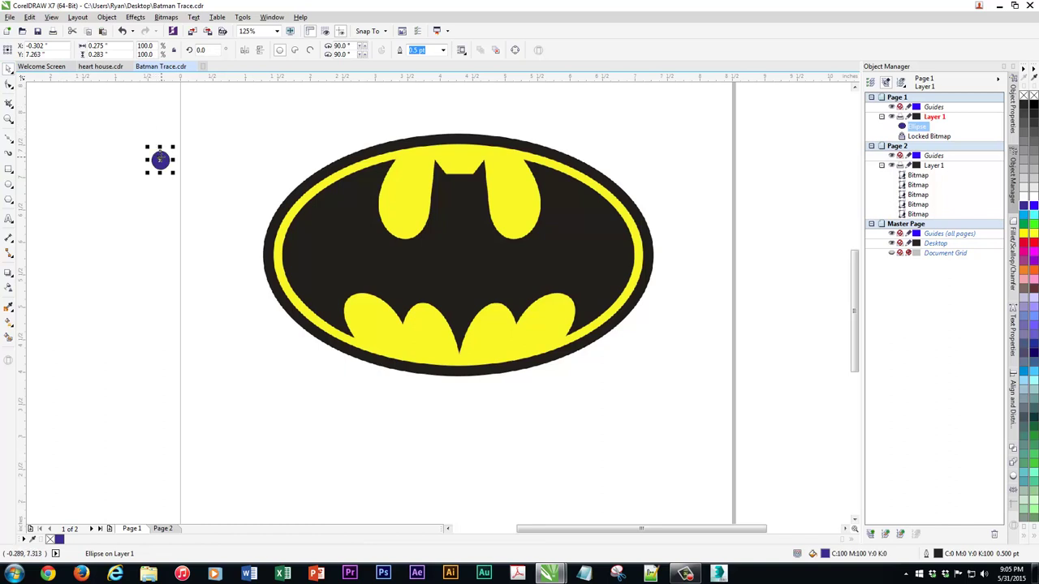
pyautogui.moveTo(160, 160); pyautogui.dragTo(565, 337)
# Duplicate the blue marker with Ctrl+D and place copies on the wing points and tips.
pyautogui.hotkey('ctrl', 'd')
pyautogui.hotkey('ctrl', 'd')
pyautogui.hotkey('ctrl', 'd')
pyautogui.hotkey('ctrl', 'd')
pyautogui.hotkey('ctrl', 'd')
pyautogui.hotkey('ctrl', 'd')
pyautogui.hotkey('ctrl', 'd')
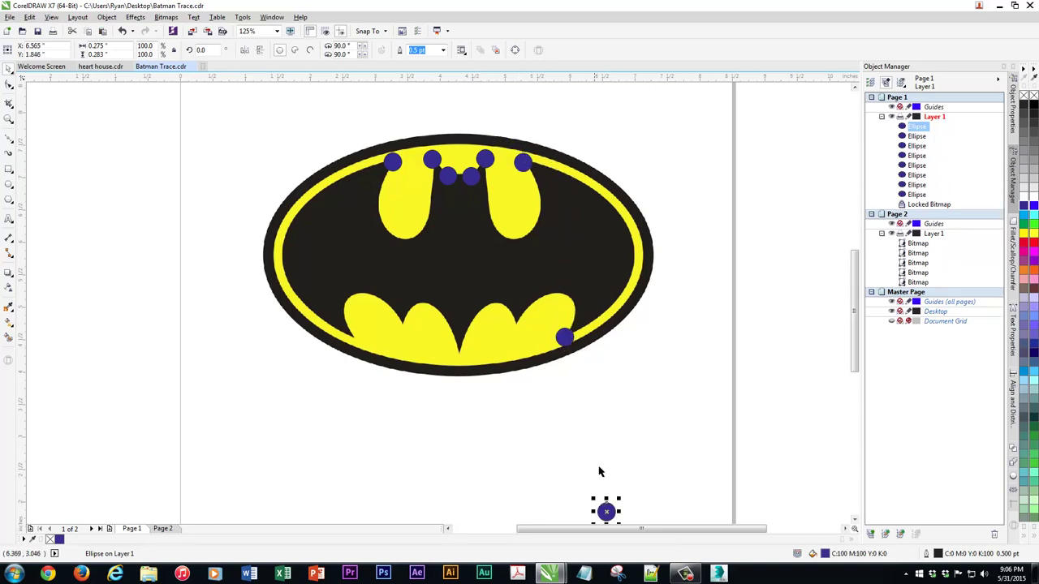
pyautogui.moveTo(605, 508); pyautogui.dragTo(459, 351)
pyautogui.hotkey('ctrl', 'd')
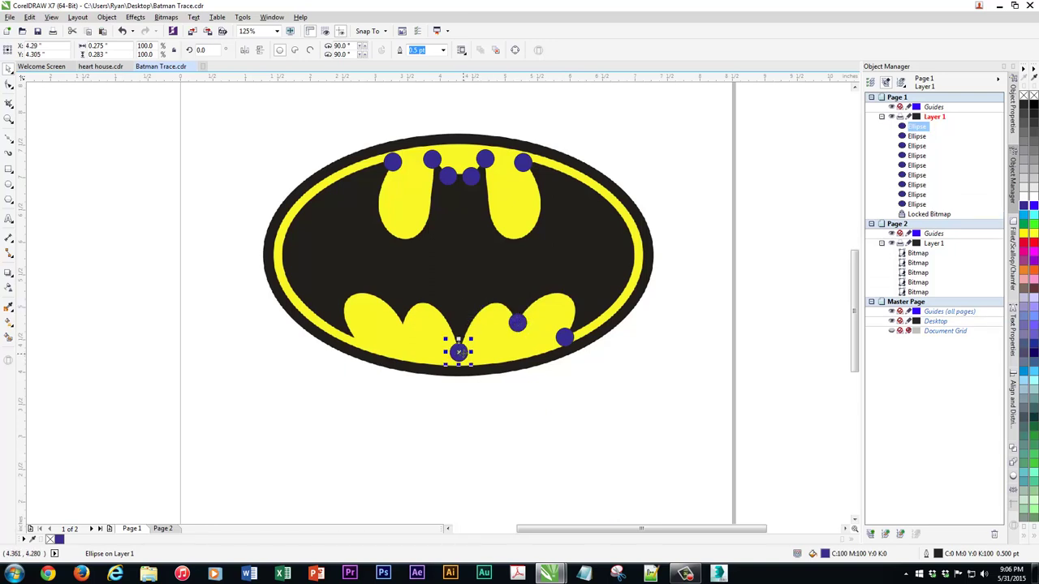
pyautogui.hotkey('ctrl', 'd')
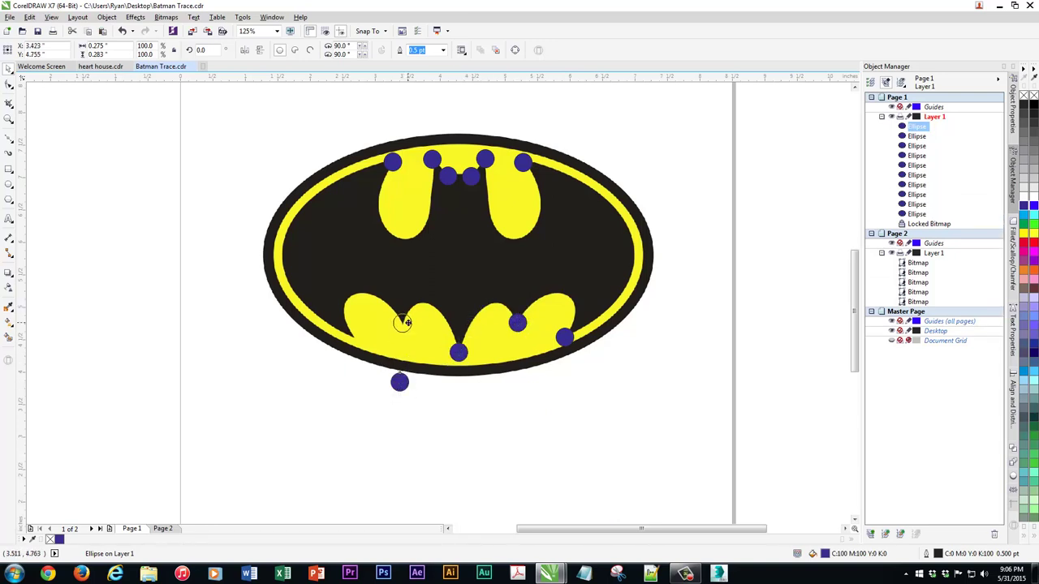
pyautogui.moveTo(406, 323); pyautogui.dragTo(408, 324)
pyautogui.hotkey('ctrl', 'd')
pyautogui.moveTo(356, 300); pyautogui.dragTo(365, 342)
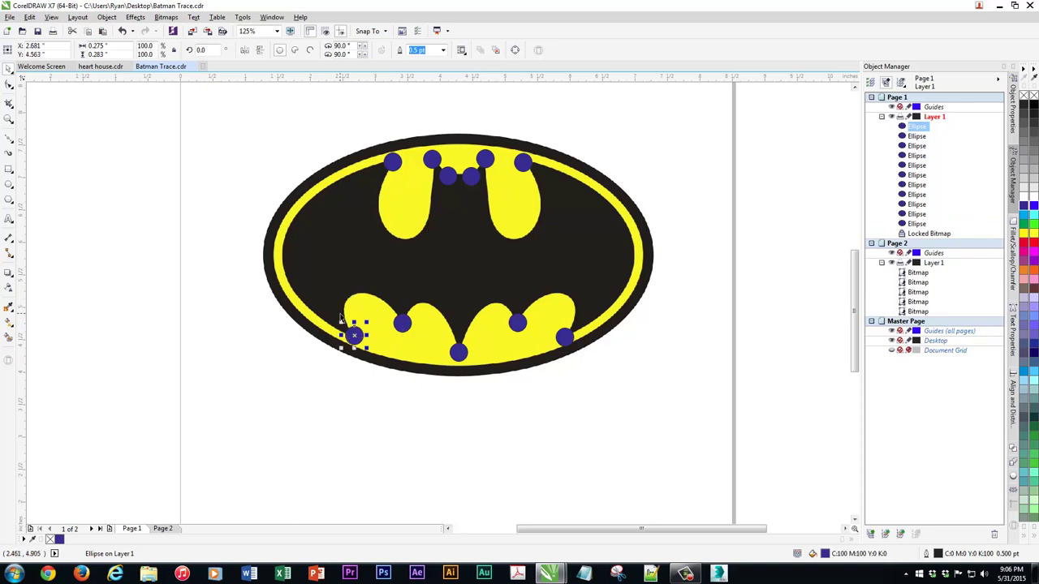
pyautogui.click(269, 159)
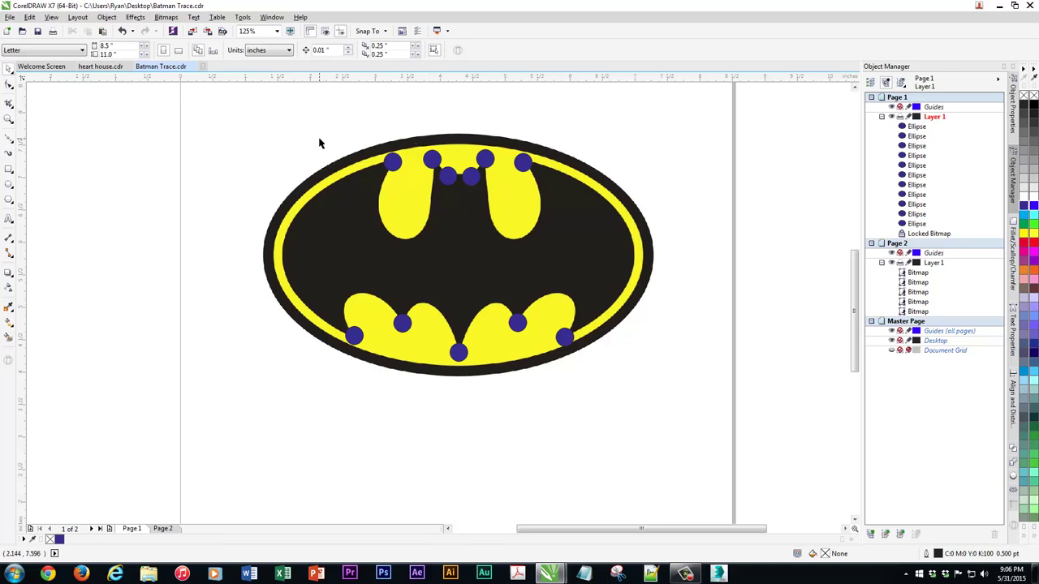
# Shift the left inner ear marker slightly left and up onto the ear corner, then select all markers.
pyautogui.moveTo(315, 135); pyautogui.dragTo(374, 300)
pyautogui.scroll(2, 369, 178)
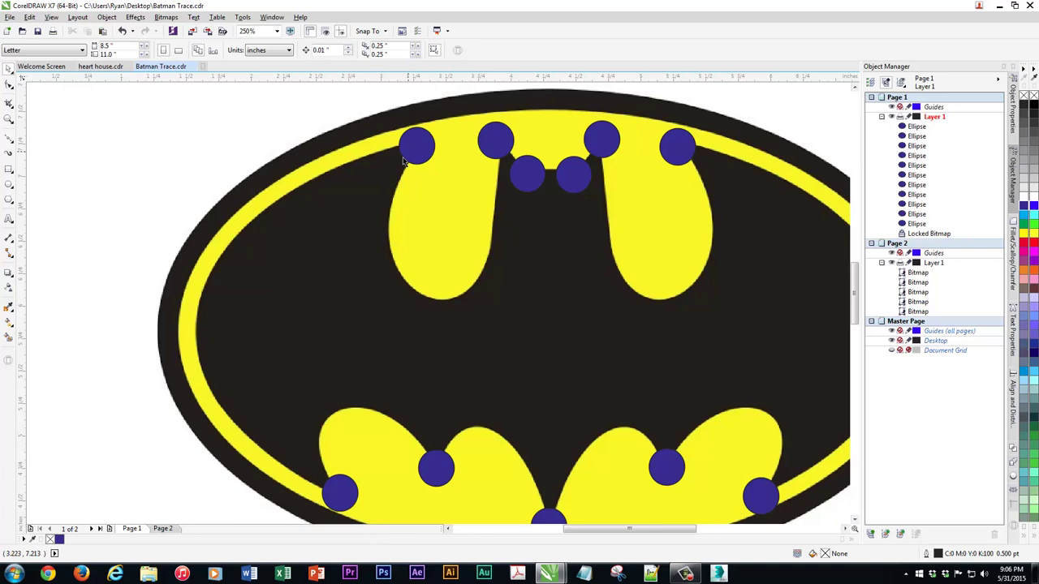
pyautogui.click(533, 178)
pyautogui.scroll(2, 528, 177)
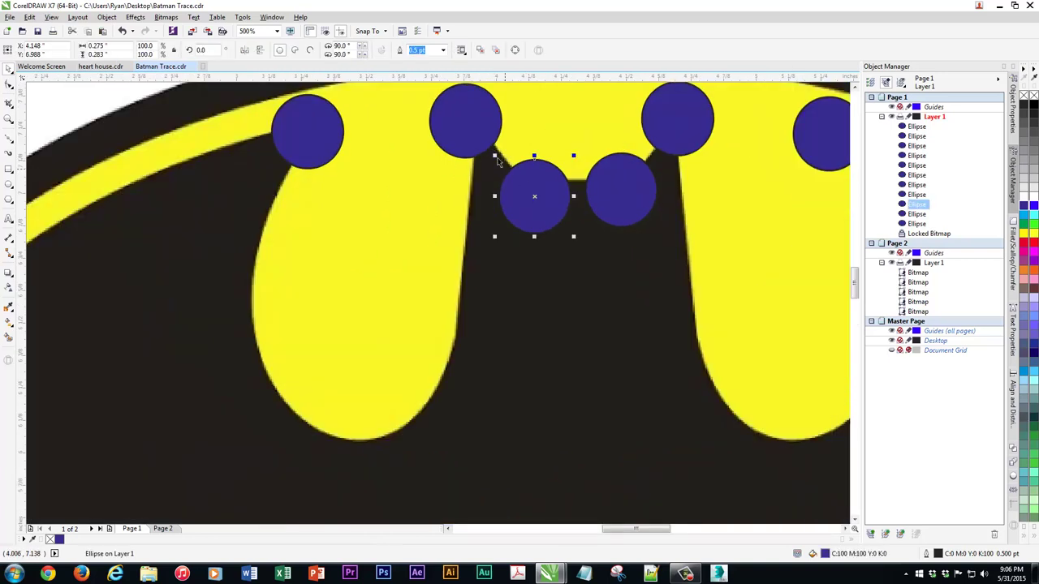
pyautogui.moveTo(543, 203); pyautogui.dragTo(531, 201)
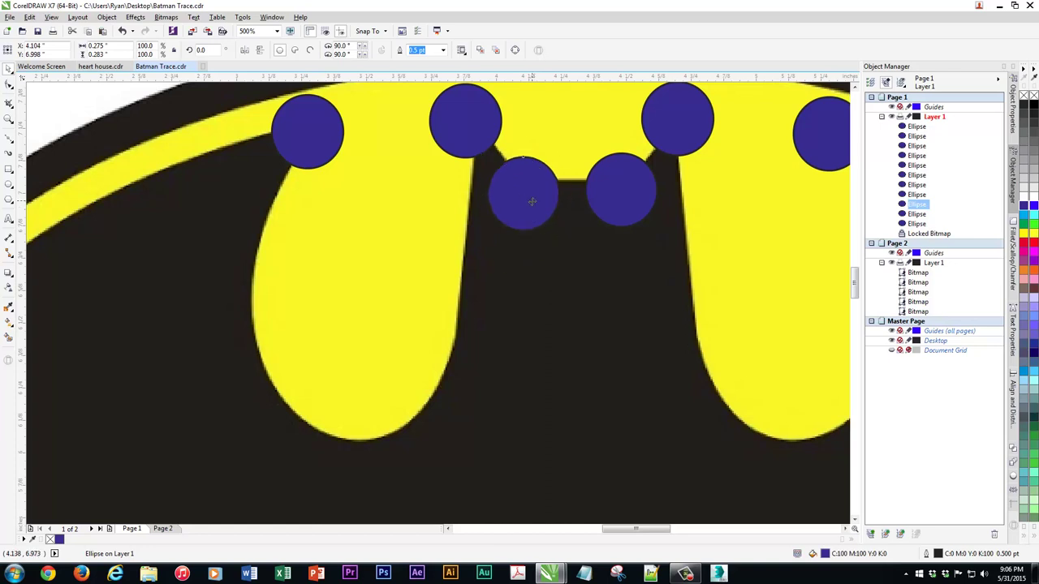
pyautogui.scroll(-2, 657, 154)
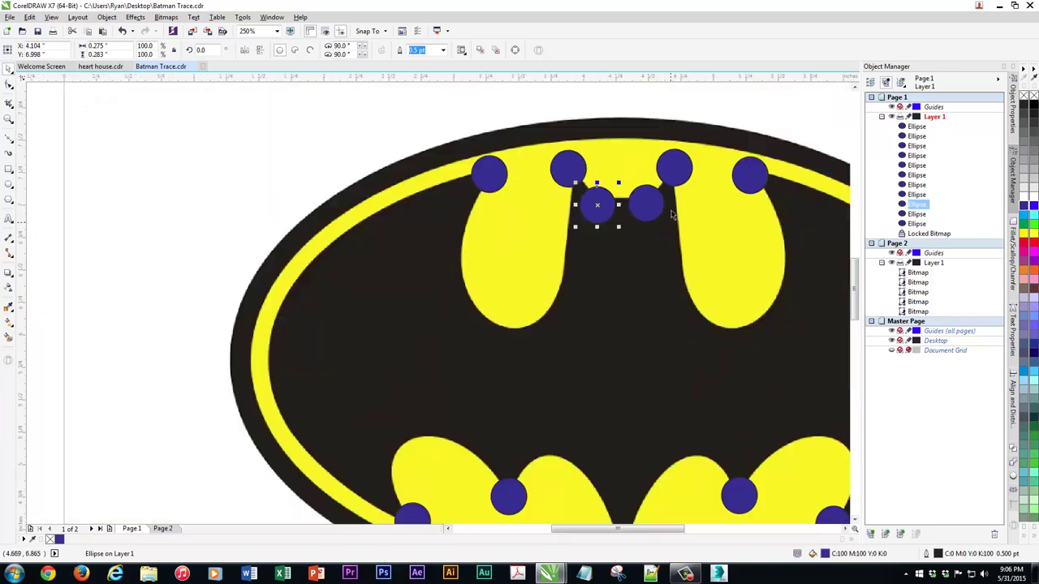
pyautogui.scroll(-1, 751, 254)
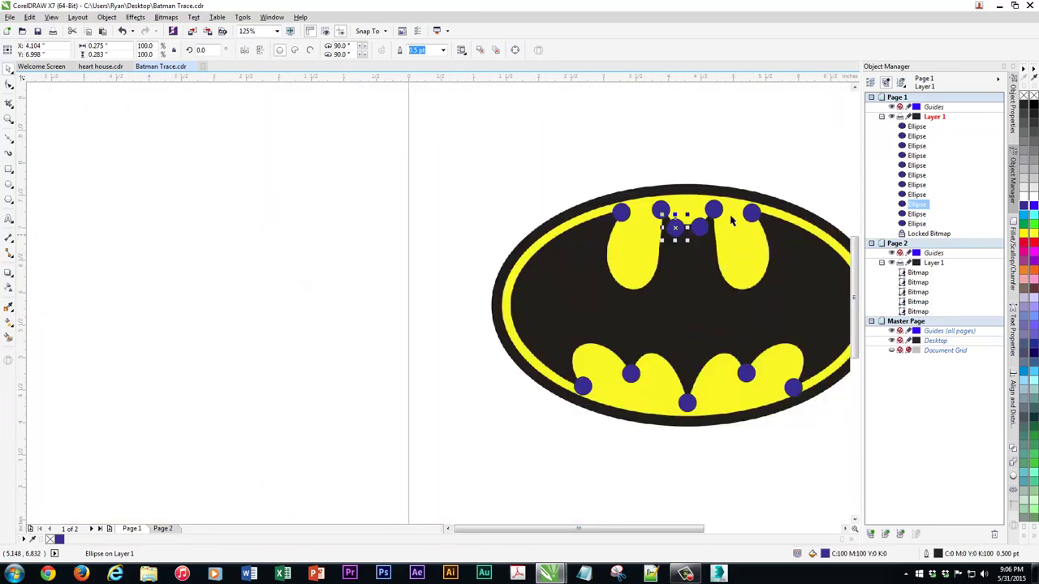
pyautogui.scroll(-1, 639, 135)
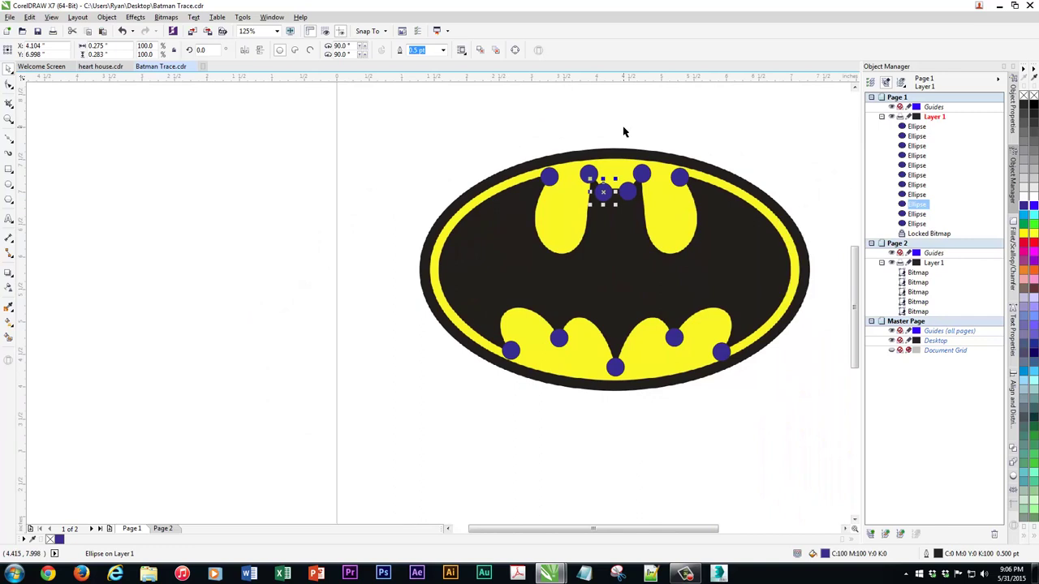
pyautogui.moveTo(449, 130); pyautogui.dragTo(724, 416)
# Delete all the blue marker circles and switch to the Bezier tool.
pyautogui.press('Delete')
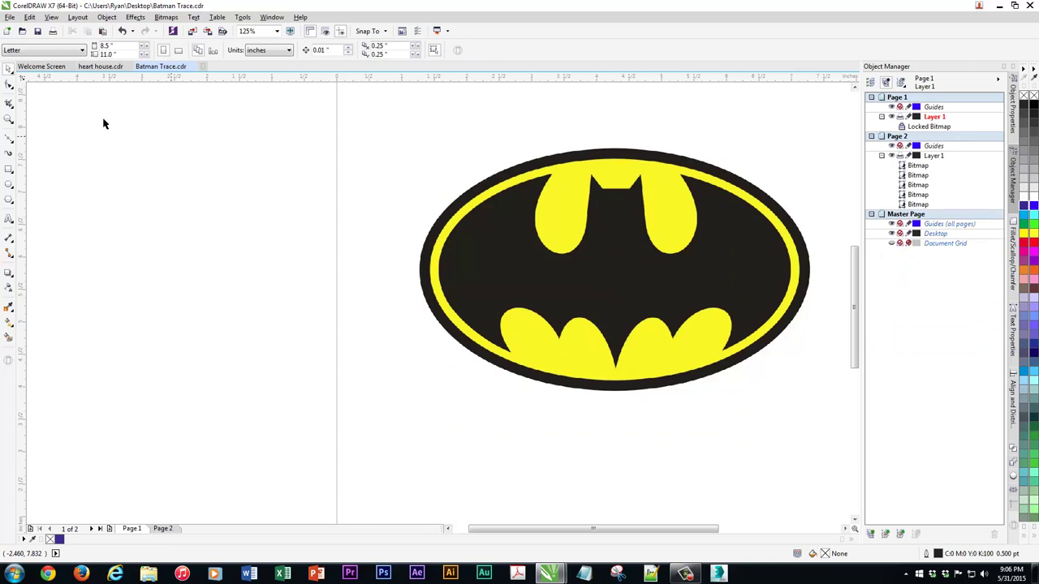
pyautogui.click(8, 138)
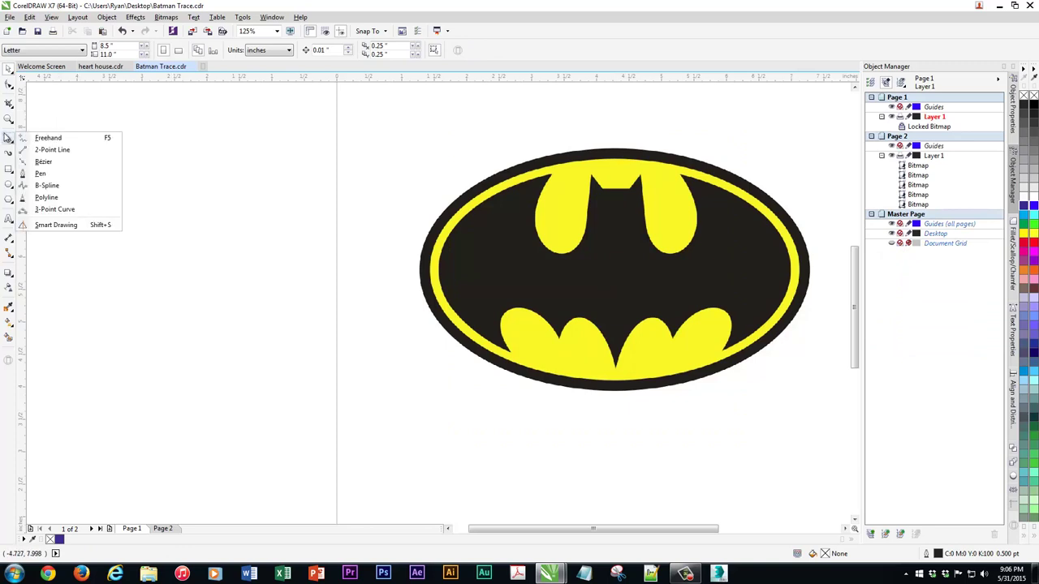
pyautogui.click(43, 161)
pyautogui.click(9, 140)
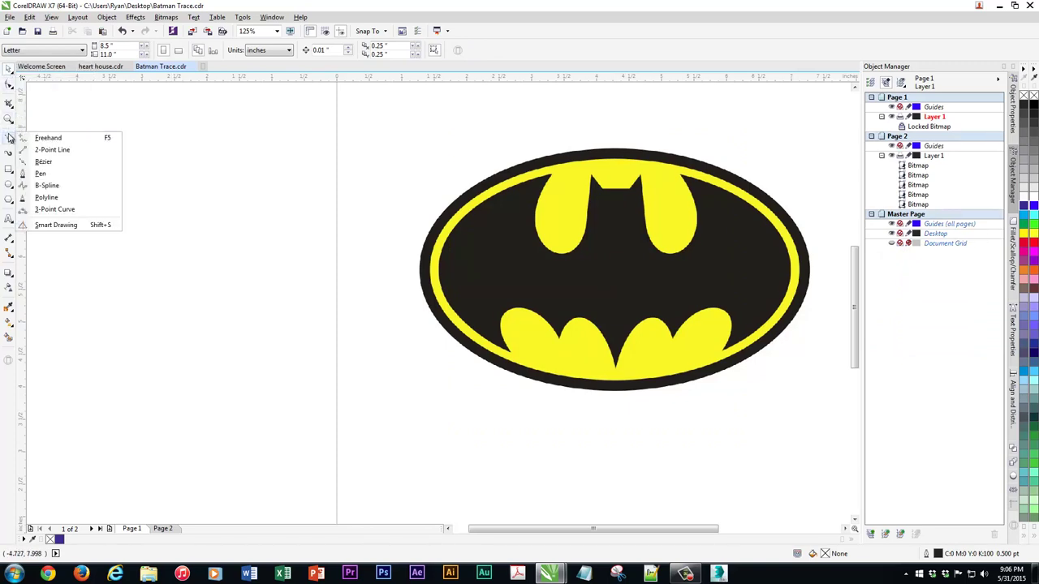
pyautogui.click(42, 162)
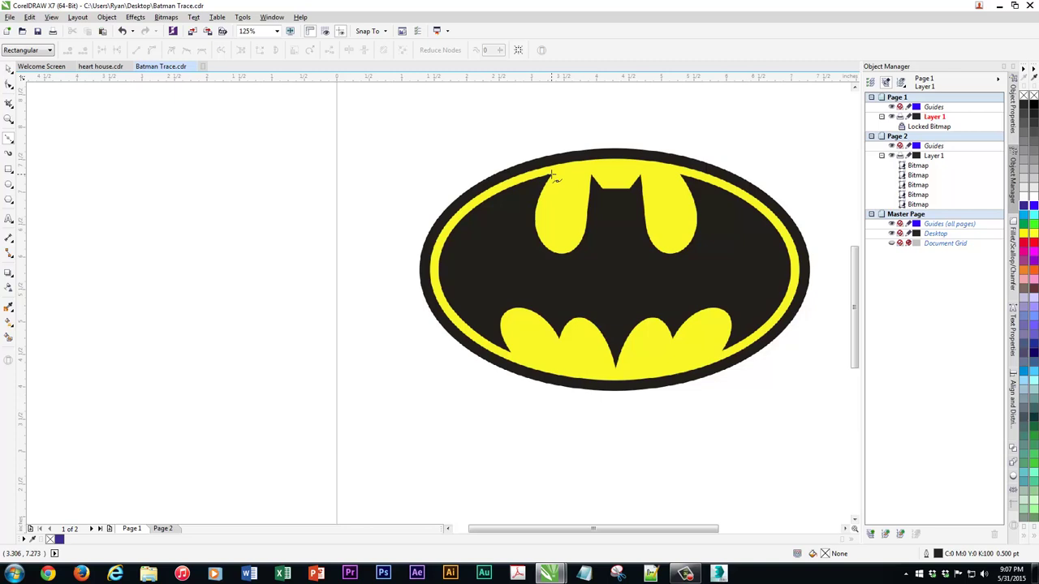
# Trace the bat's corners with straight Bezier segments, closing the outline at the left ear top.
pyautogui.click(591, 177)
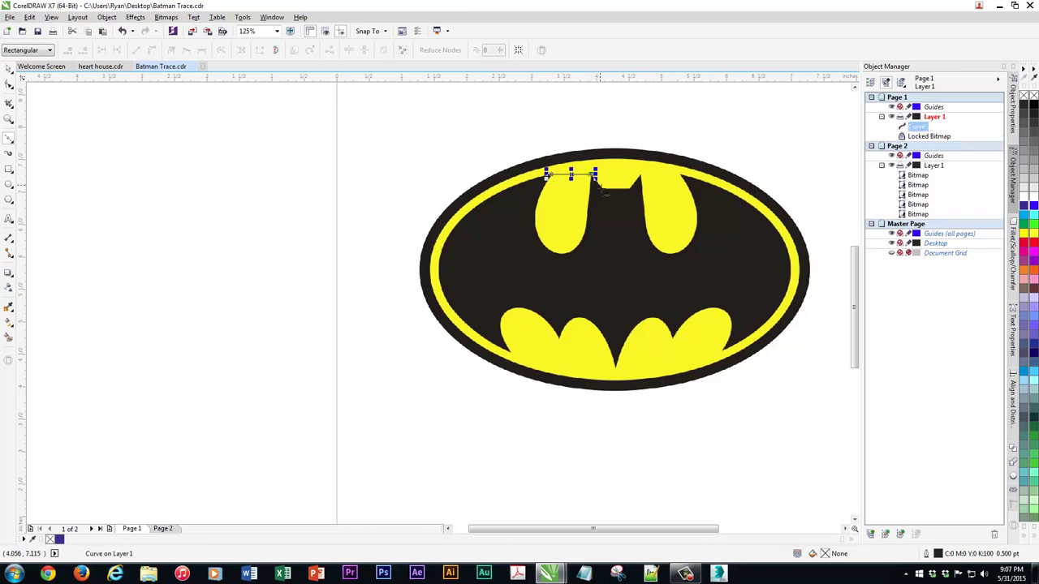
pyautogui.click(605, 192)
pyautogui.click(642, 173)
pyautogui.click(681, 172)
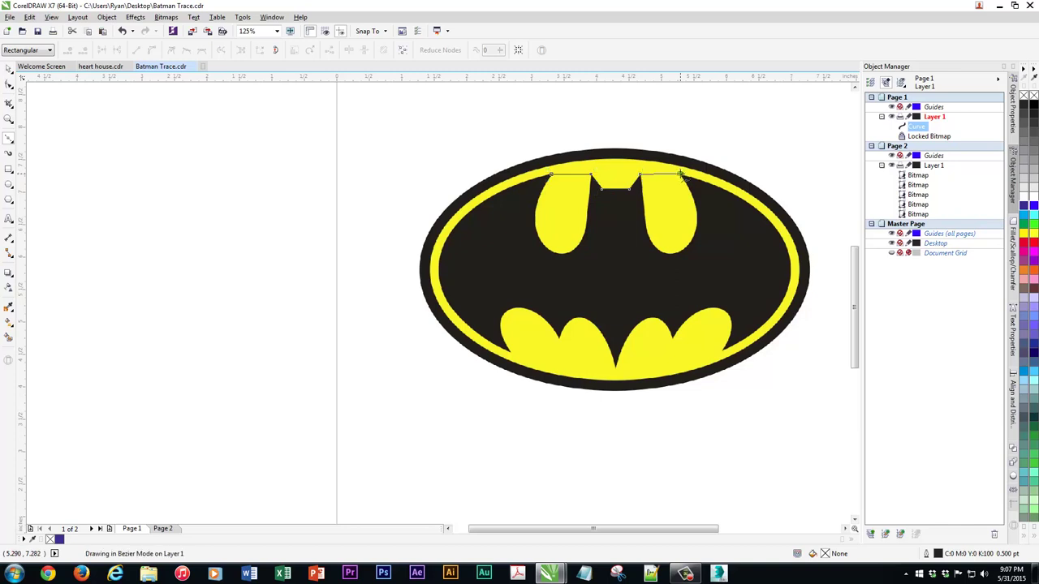
pyautogui.click(724, 350)
pyautogui.click(673, 339)
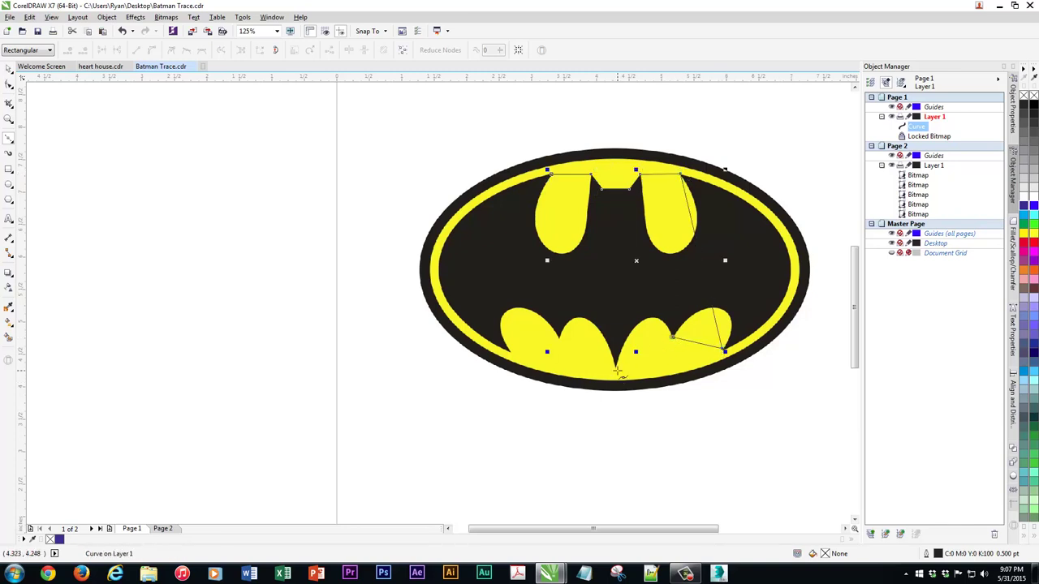
pyautogui.click(616, 369)
pyautogui.click(560, 335)
pyautogui.click(510, 351)
pyautogui.click(554, 178)
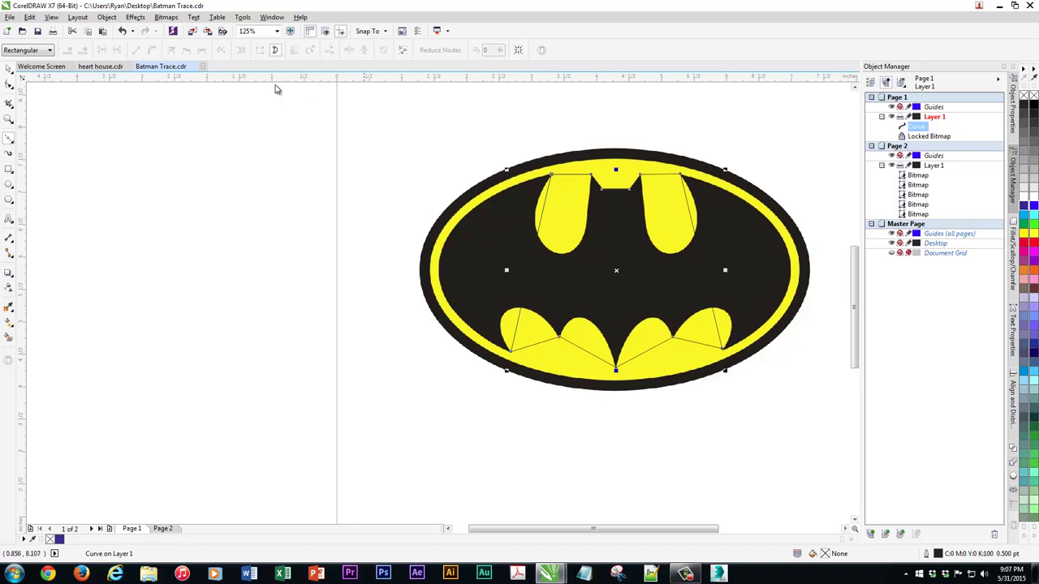
# Move the traced bat outline below the logo.
pyautogui.scroll(-1, 160, 204)
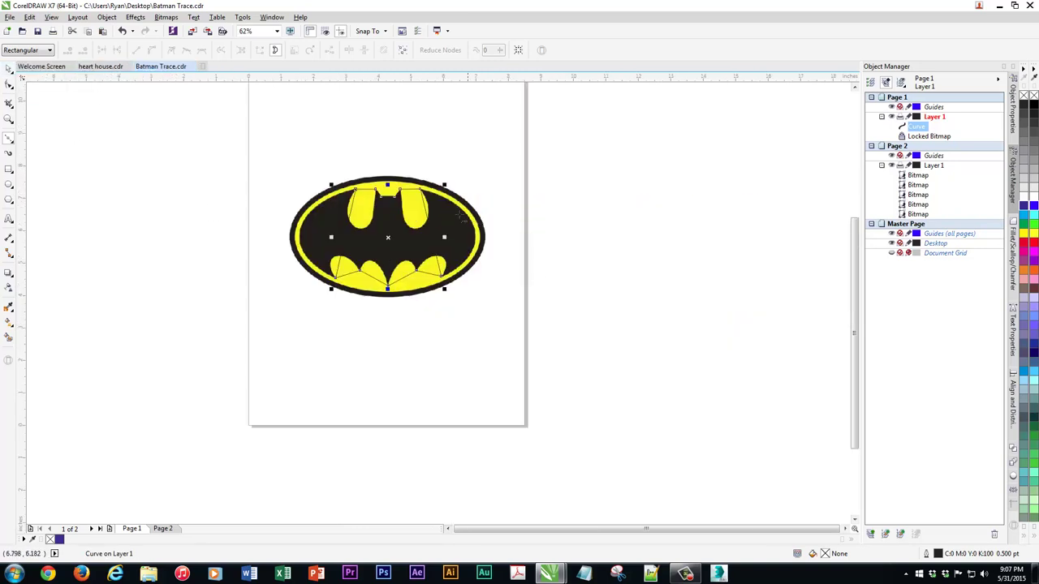
pyautogui.press('space')
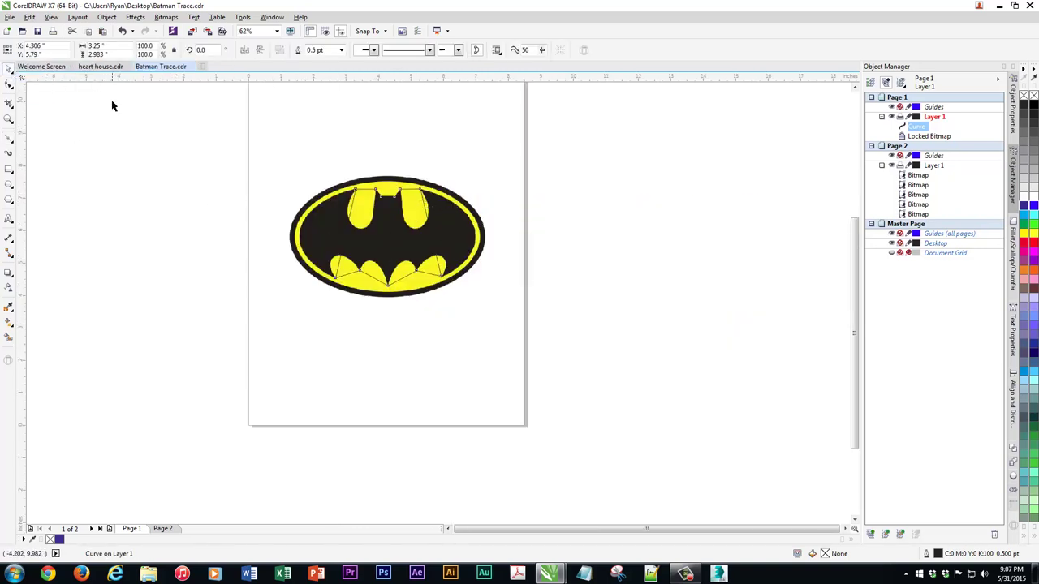
pyautogui.moveTo(369, 194); pyautogui.dragTo(371, 317)
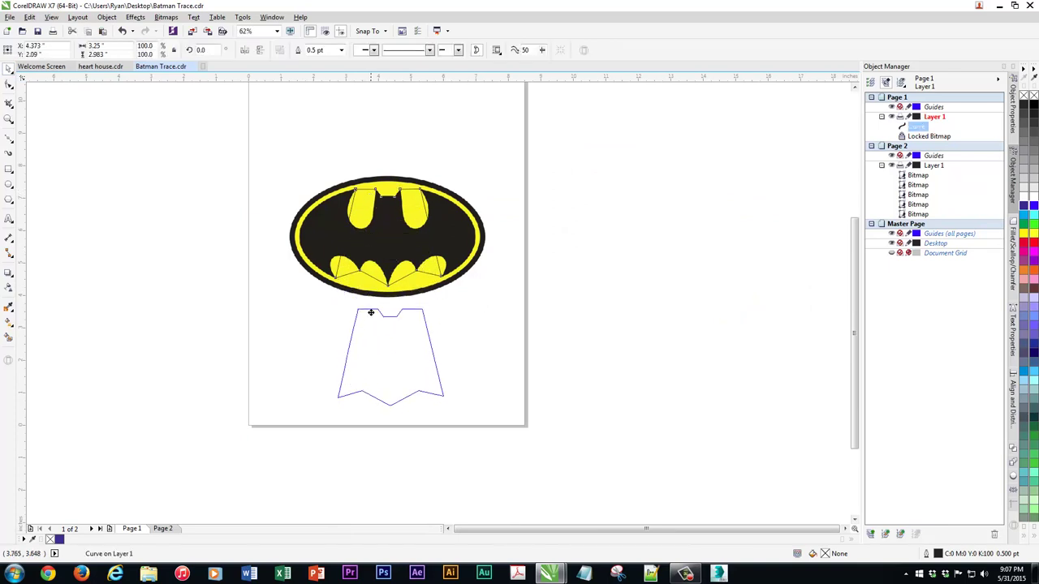
# Move the traced outline back on top of the bat logo.
pyautogui.click(491, 335)
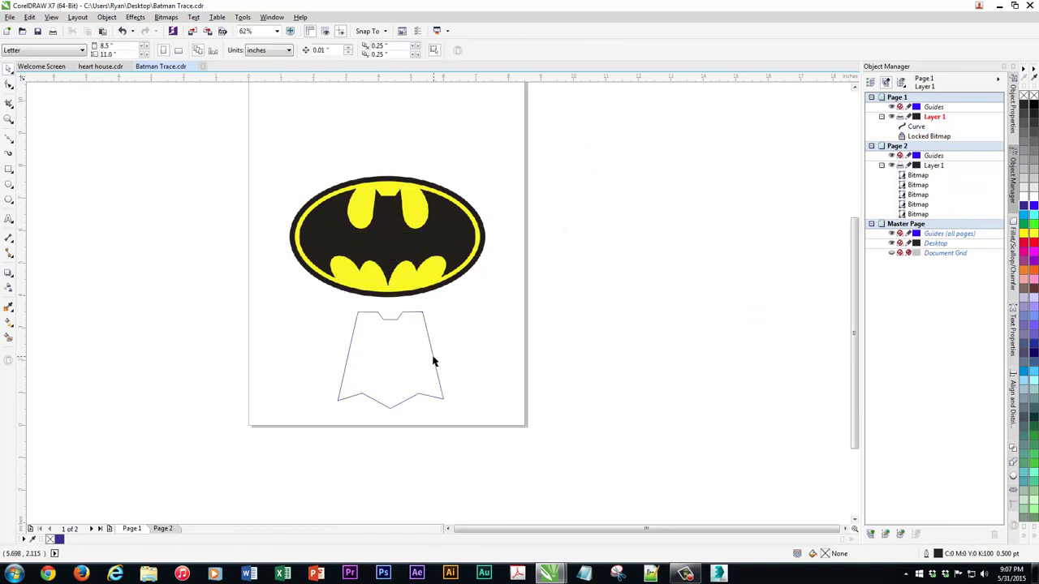
pyautogui.click(434, 357)
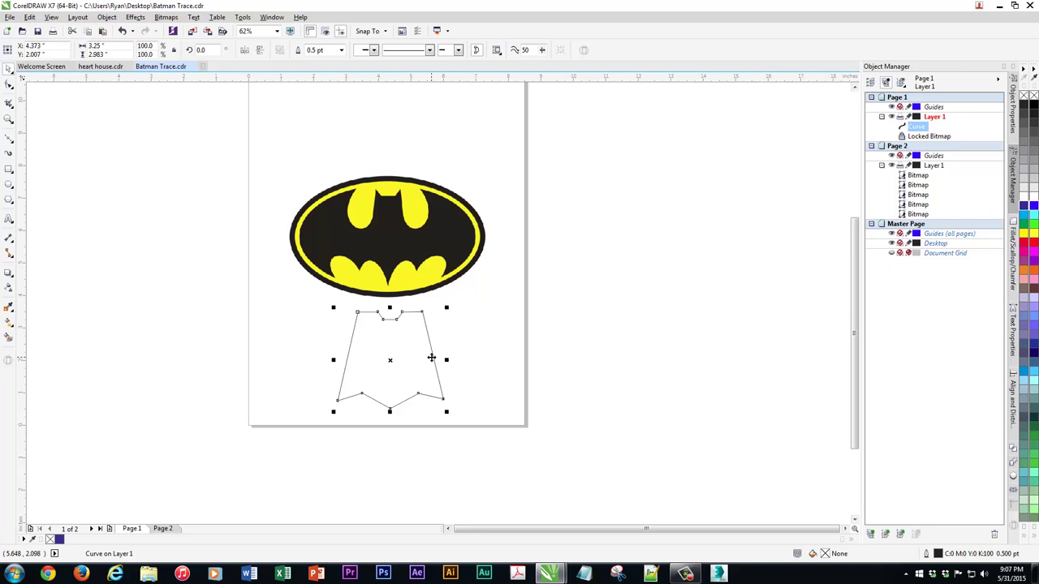
pyautogui.moveTo(429, 336); pyautogui.dragTo(427, 220)
pyautogui.scroll(2, 430, 222)
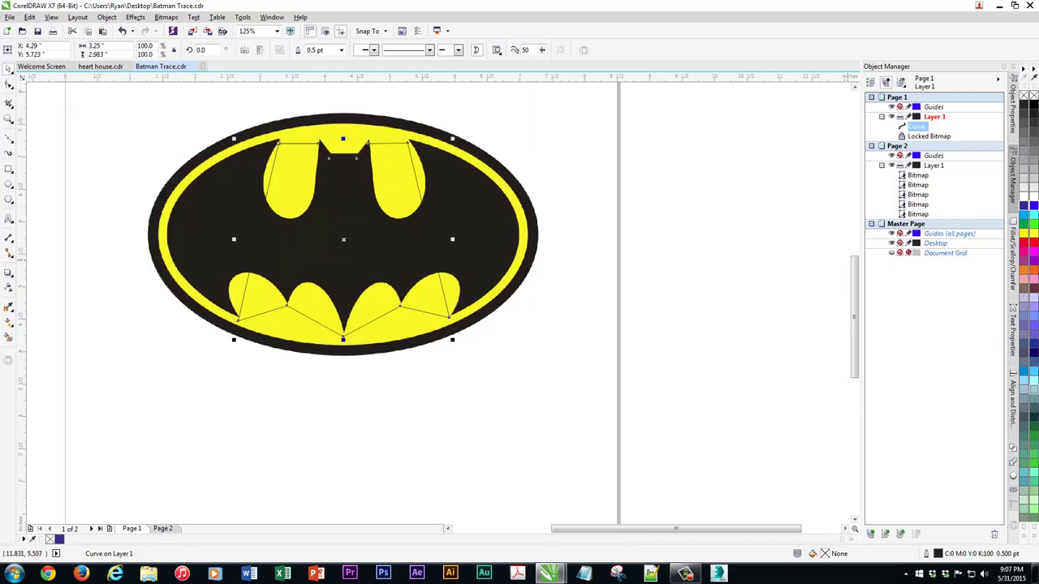
# Give the outline a light green 3.0 pt stroke and align it with the bat.
pyautogui.rightClick(1034, 460)
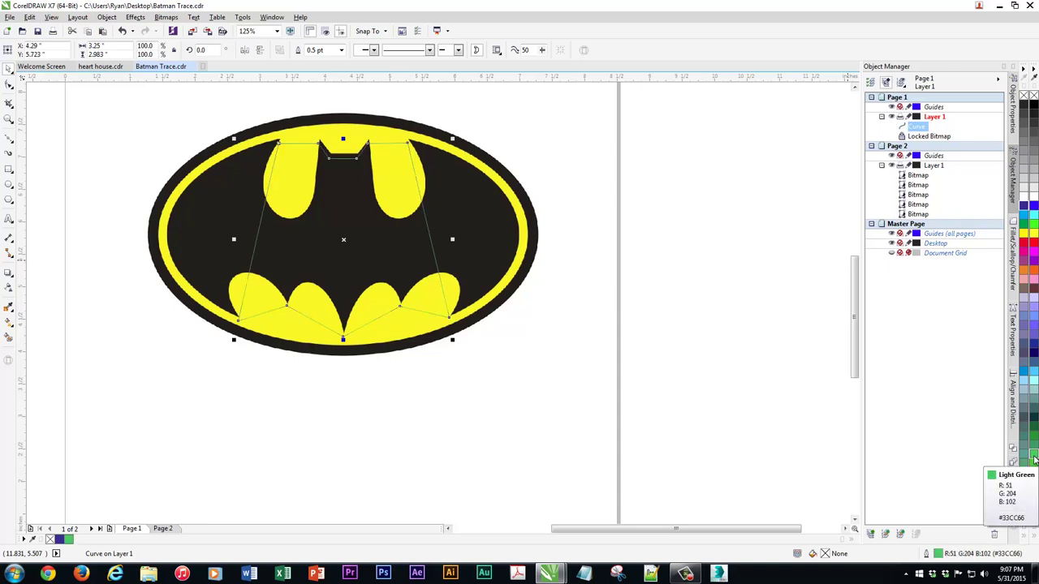
pyautogui.click(341, 50)
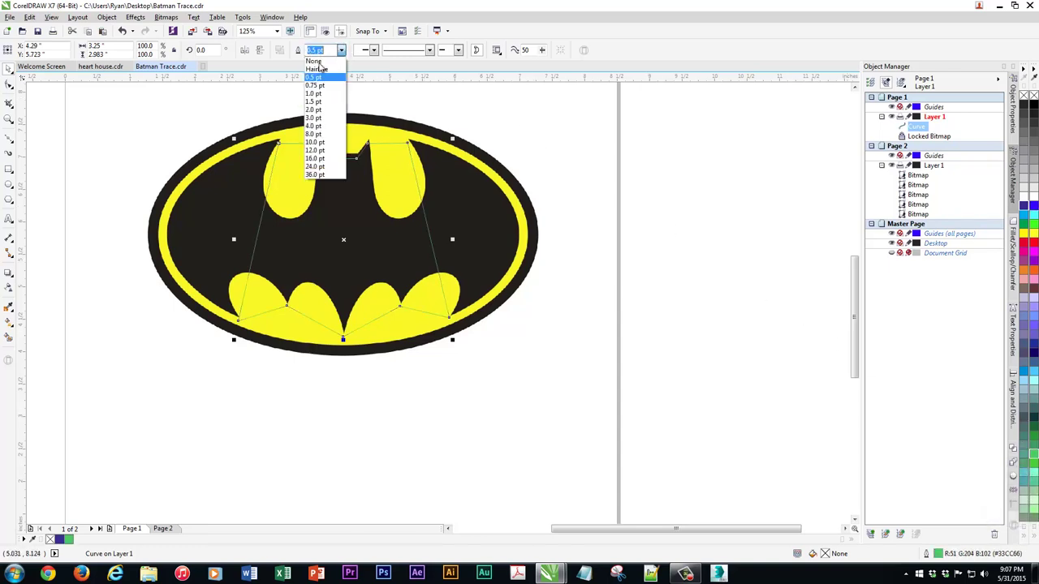
pyautogui.click(313, 117)
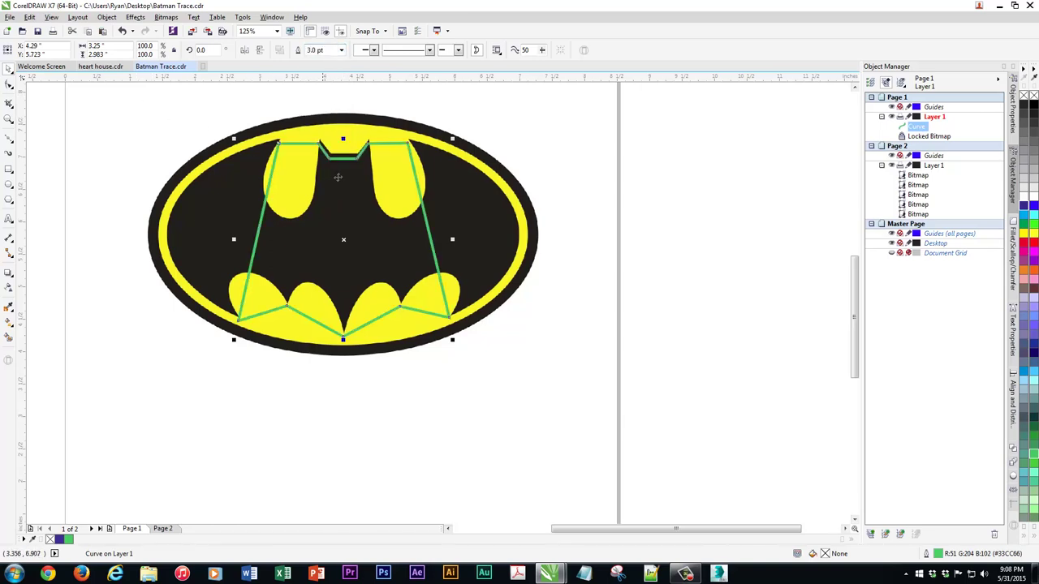
pyautogui.moveTo(345, 162); pyautogui.dragTo(347, 157)
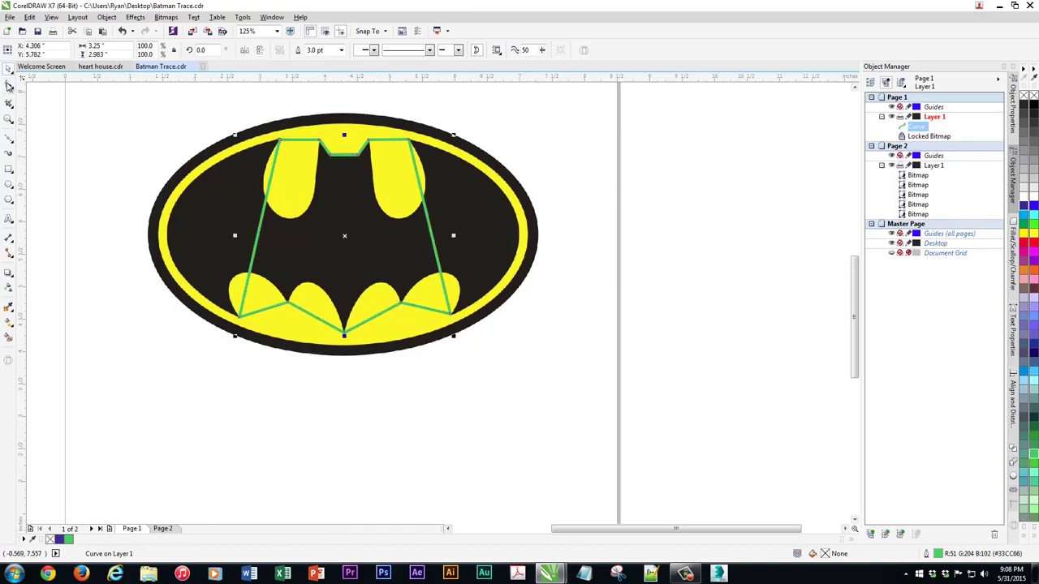
# Switch to the Shape tool, zoom in, and pick the outline's top segment near the right ear.
pyautogui.click(9, 84)
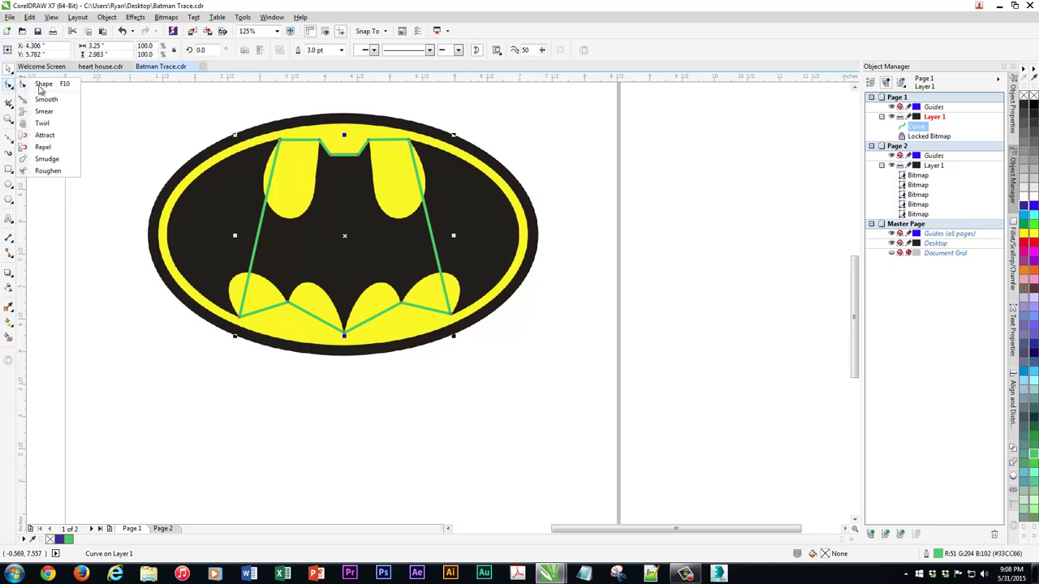
pyautogui.click(40, 88)
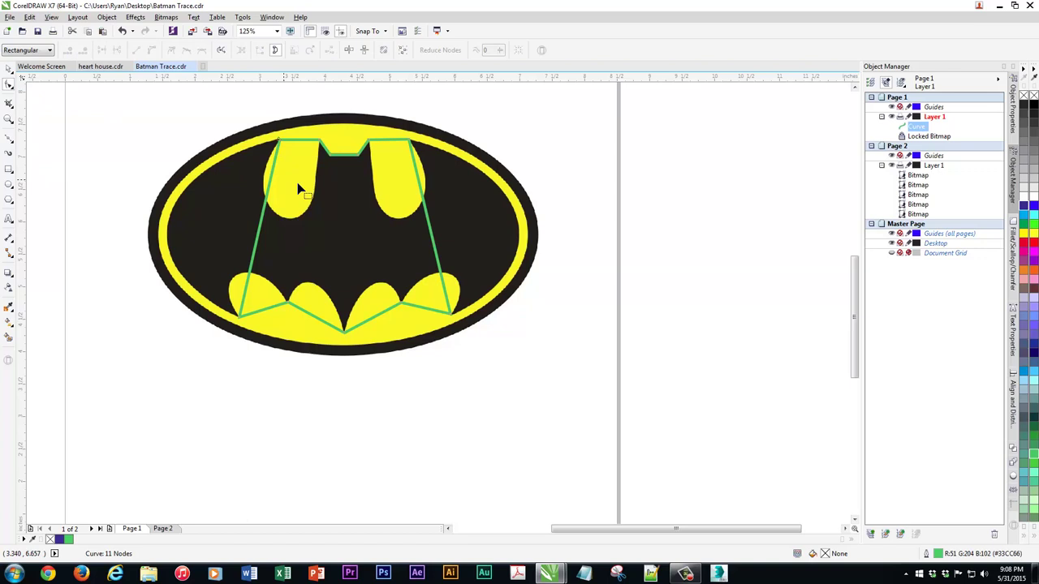
pyautogui.scroll(2, 346, 192)
pyautogui.scroll(2, 343, 170)
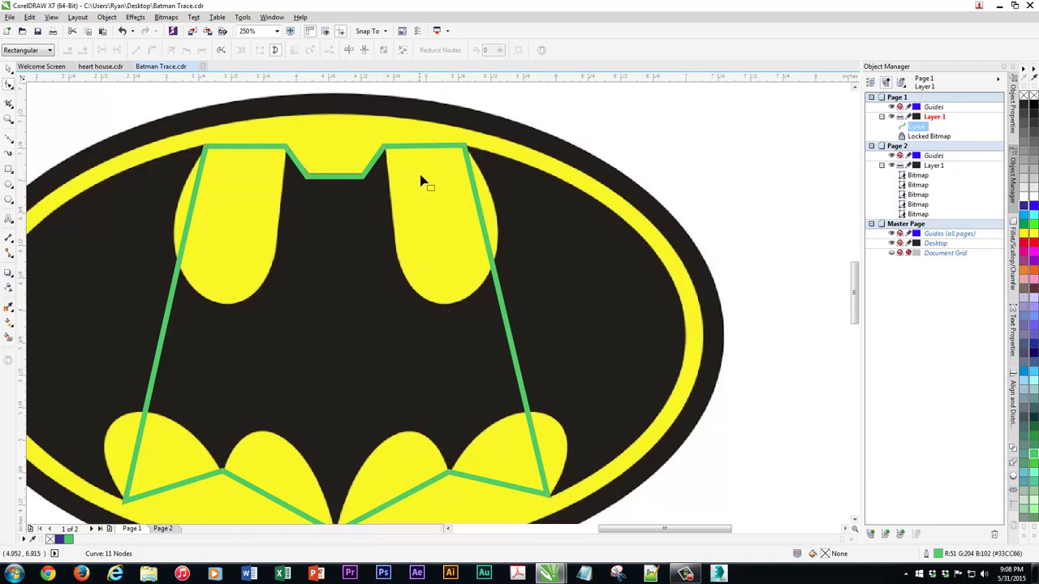
pyautogui.click(426, 148)
# Convert the top segment to a curve and bend it down around the right ear.
pyautogui.rightClick(426, 149)
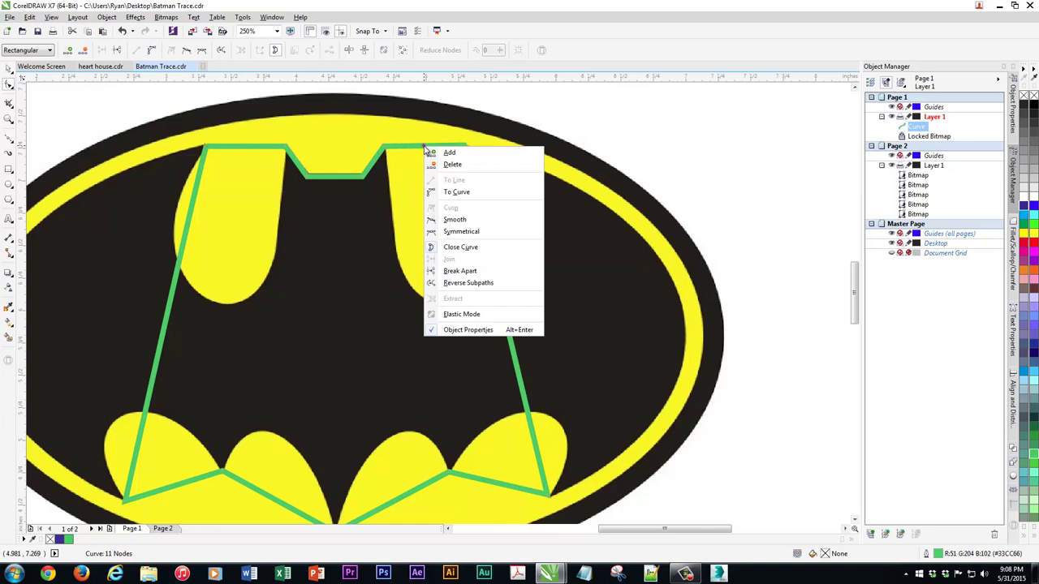
pyautogui.click(457, 192)
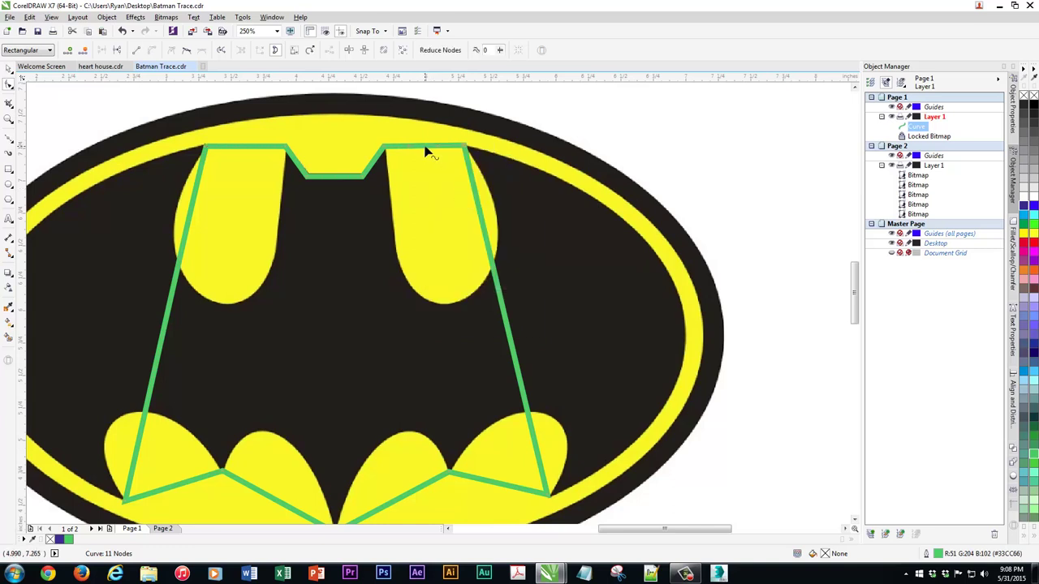
pyautogui.moveTo(425, 152); pyautogui.dragTo(450, 306)
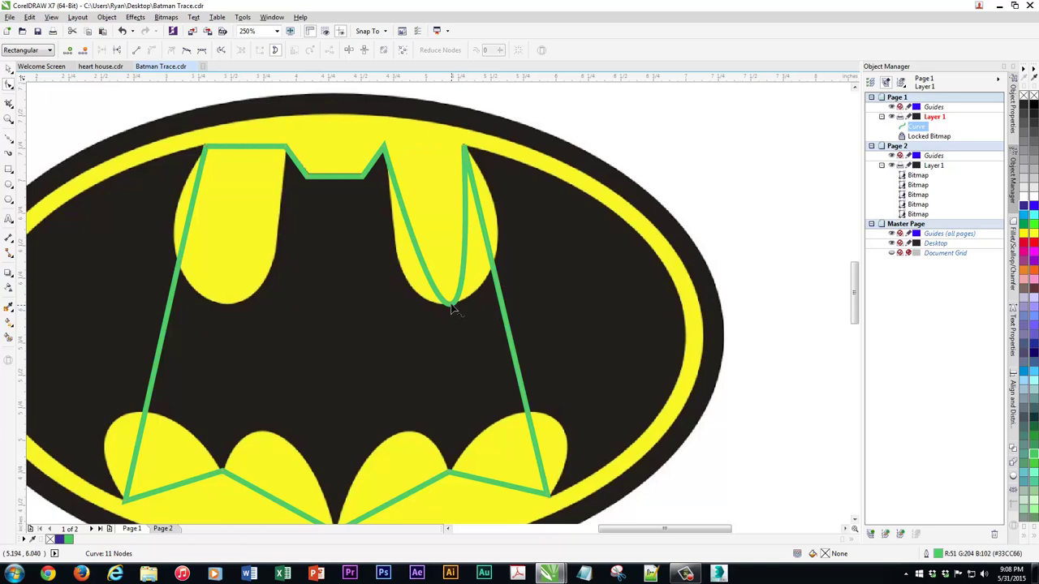
pyautogui.moveTo(452, 307); pyautogui.dragTo(452, 307)
# Refine the curve's nodes and handles along the ear's left side and rounded bottom.
pyautogui.click(386, 147)
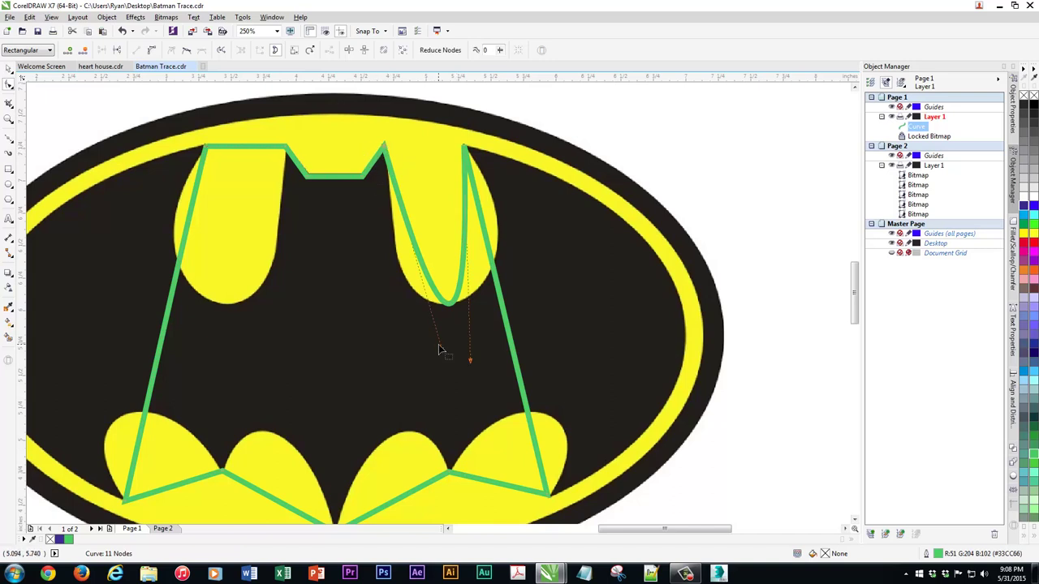
pyautogui.moveTo(442, 352); pyautogui.dragTo(389, 345)
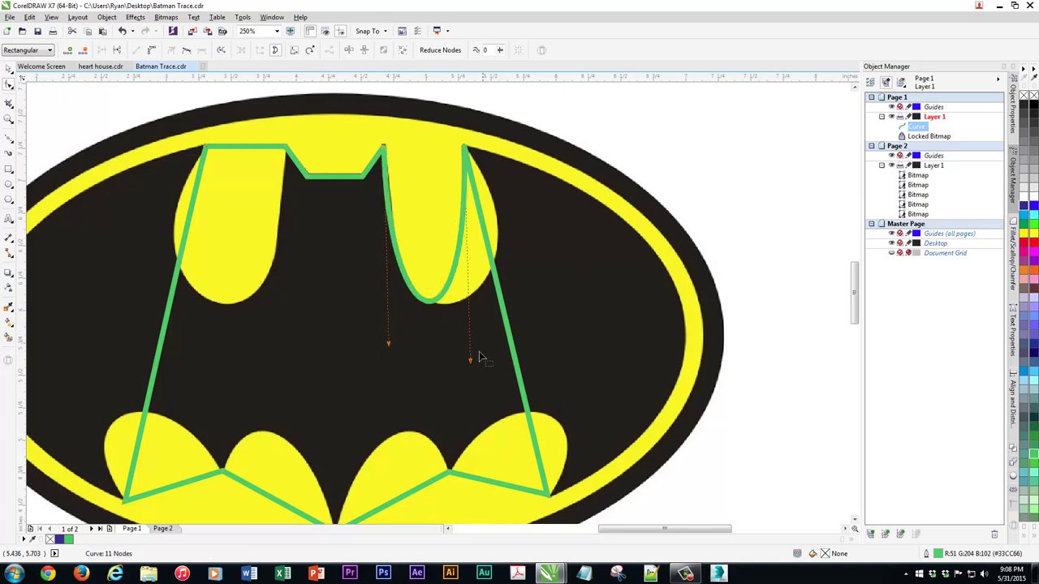
pyautogui.moveTo(472, 363); pyautogui.dragTo(590, 355)
pyautogui.moveTo(388, 346); pyautogui.dragTo(319, 351)
pyautogui.moveTo(385, 147); pyautogui.dragTo(387, 147)
pyautogui.moveTo(325, 354); pyautogui.dragTo(363, 367)
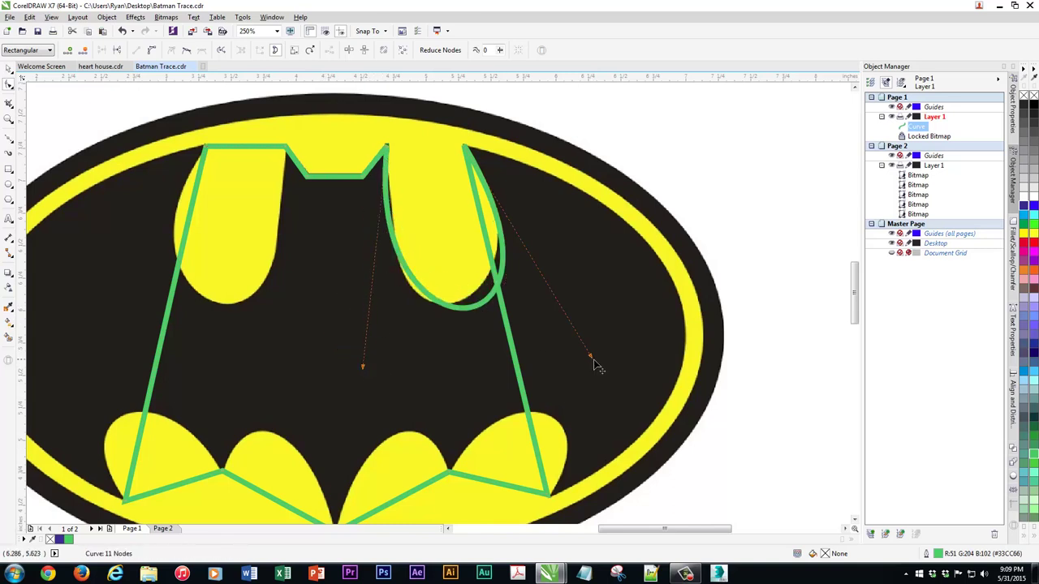
pyautogui.moveTo(590, 355); pyautogui.dragTo(571, 339)
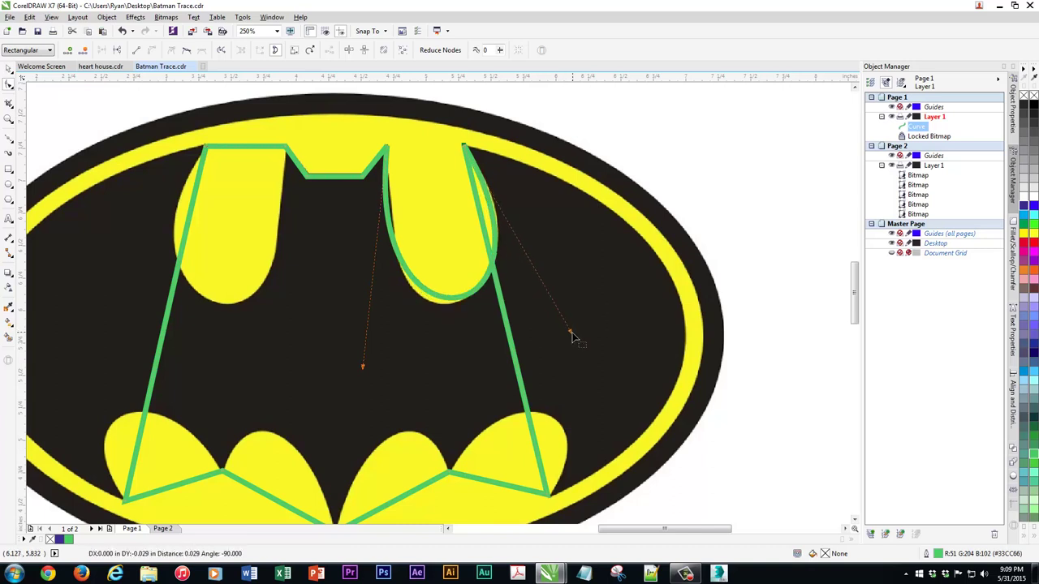
pyautogui.moveTo(436, 295); pyautogui.dragTo(431, 297)
# Adjust the ear's top node and fit the trace around the right yellow lobe.
pyautogui.click(389, 151)
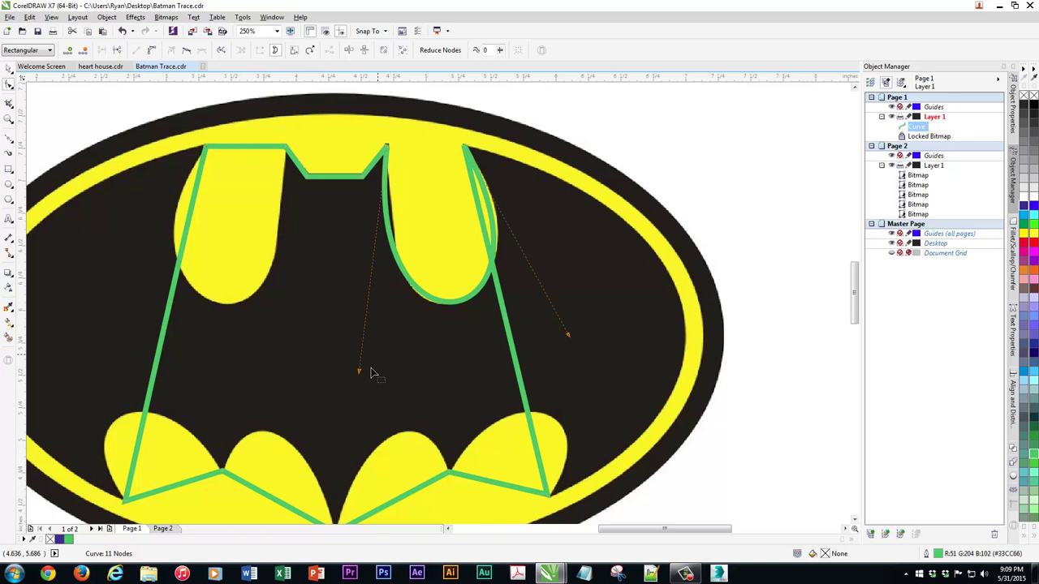
pyautogui.moveTo(362, 376); pyautogui.dragTo(370, 369)
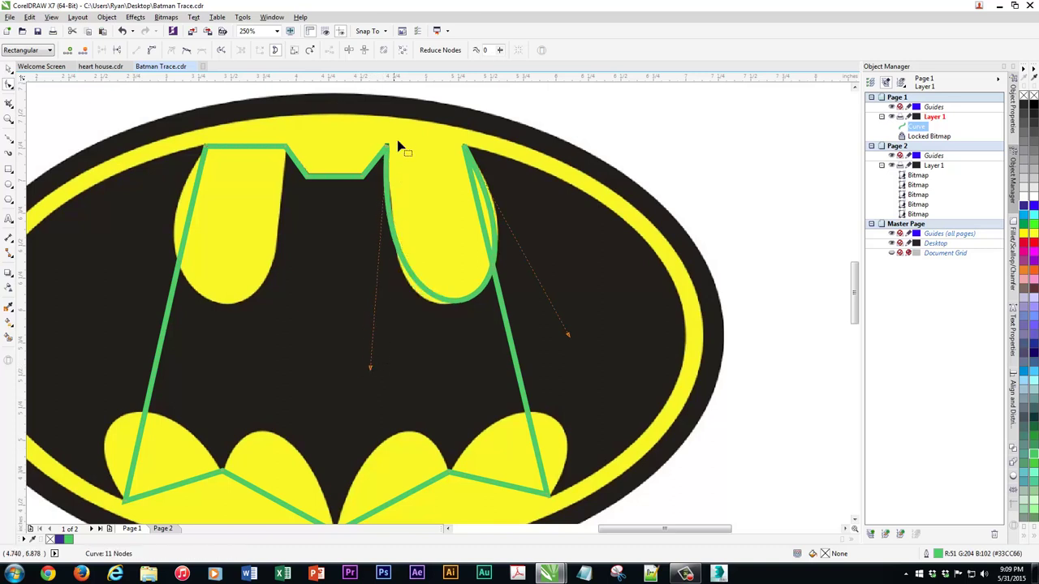
pyautogui.moveTo(390, 154); pyautogui.dragTo(388, 155)
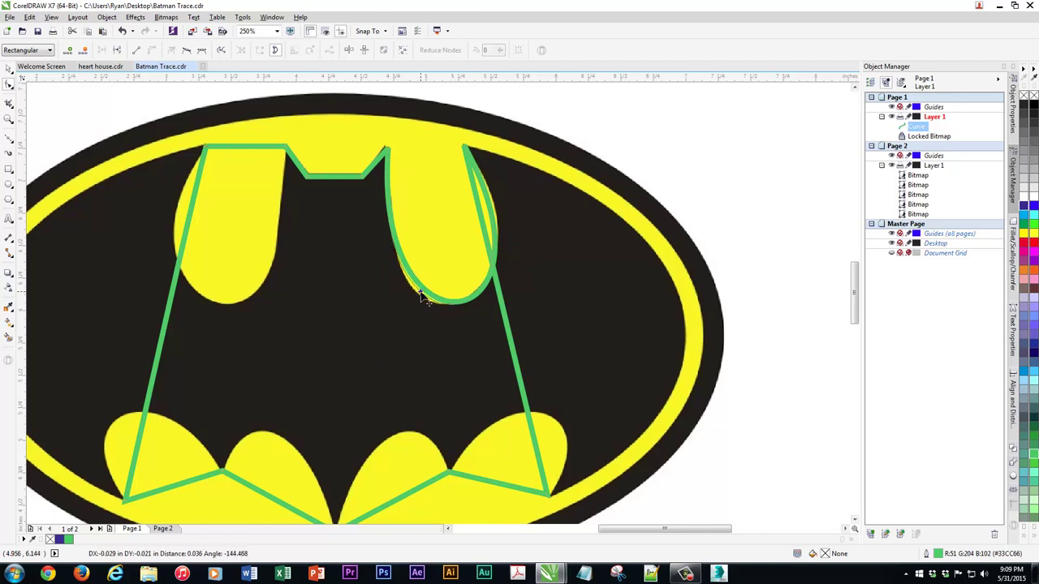
pyautogui.click(422, 296)
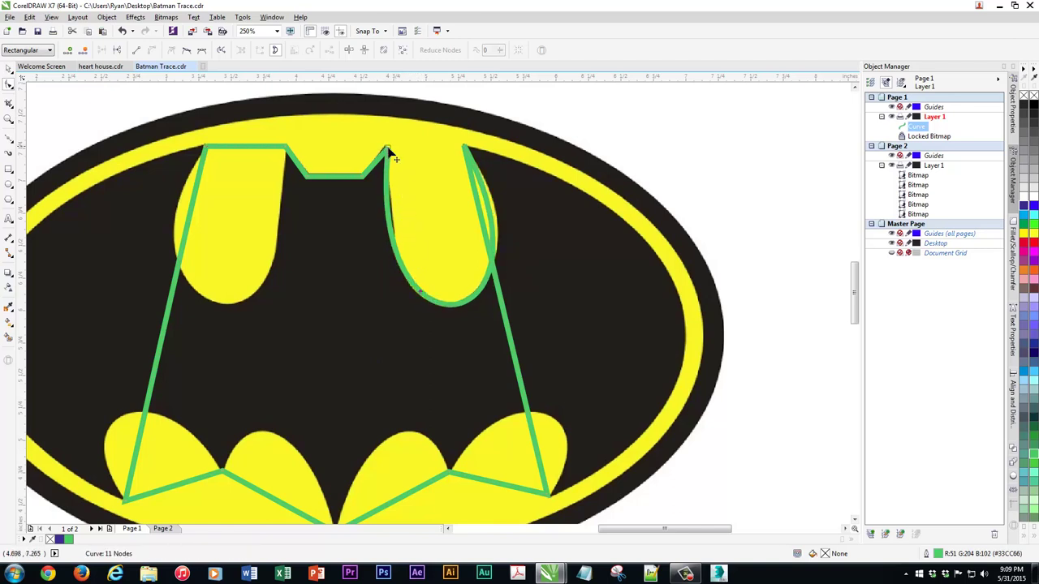
pyautogui.moveTo(387, 153); pyautogui.dragTo(387, 368)
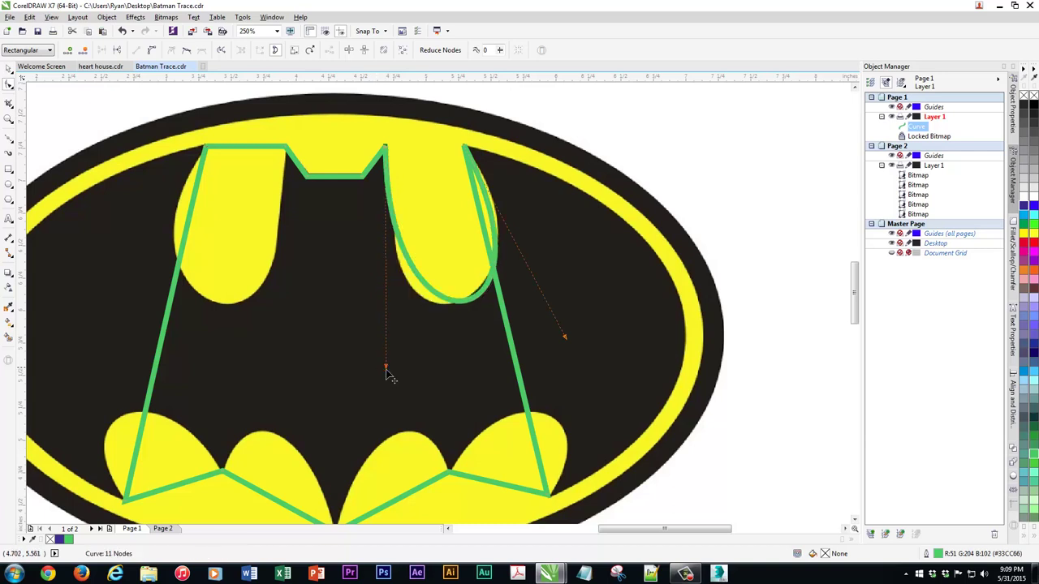
pyautogui.moveTo(429, 297); pyautogui.dragTo(476, 306)
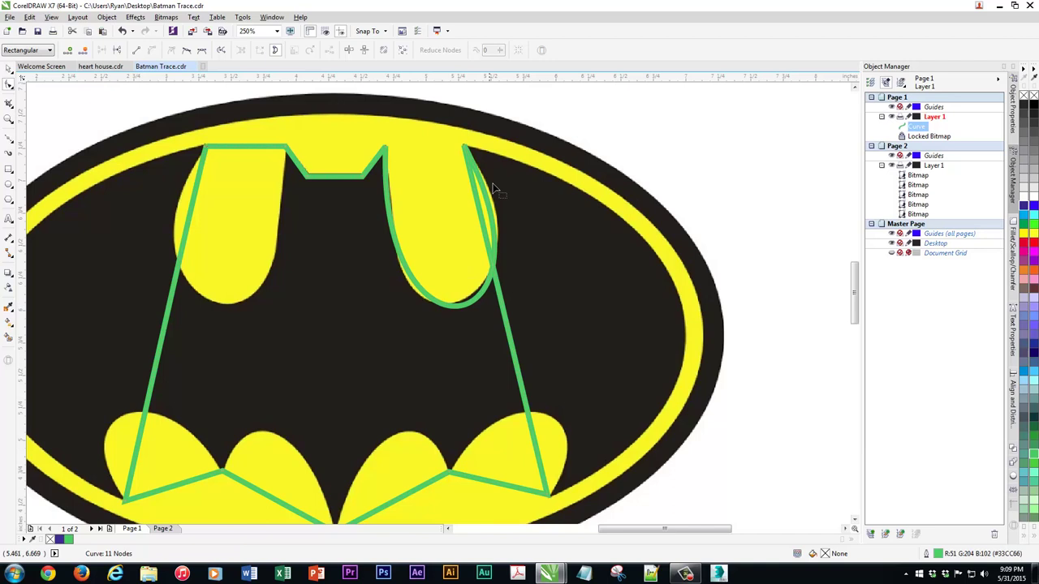
pyautogui.click(467, 151)
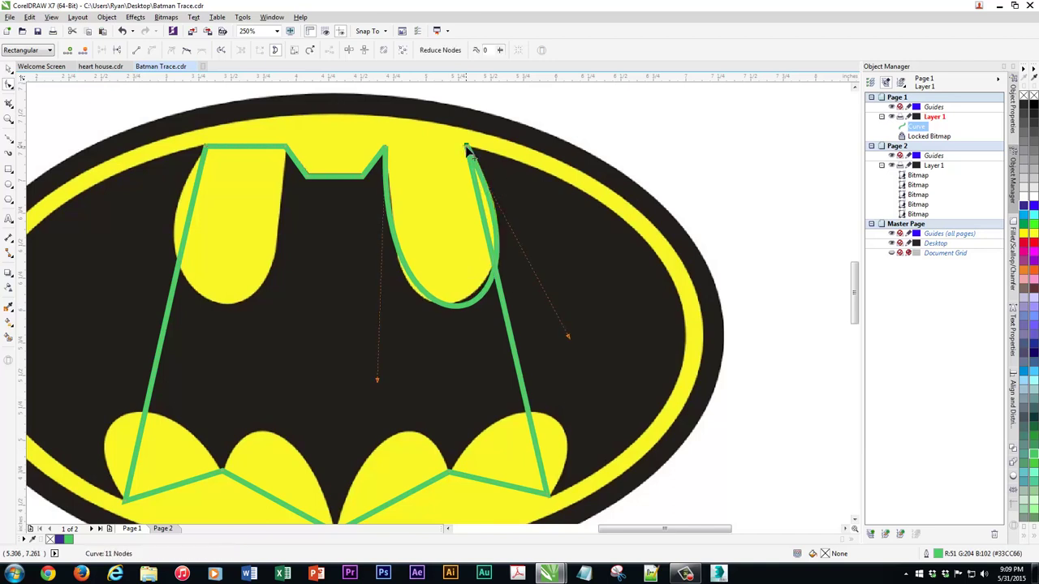
pyautogui.moveTo(480, 297); pyautogui.dragTo(478, 299)
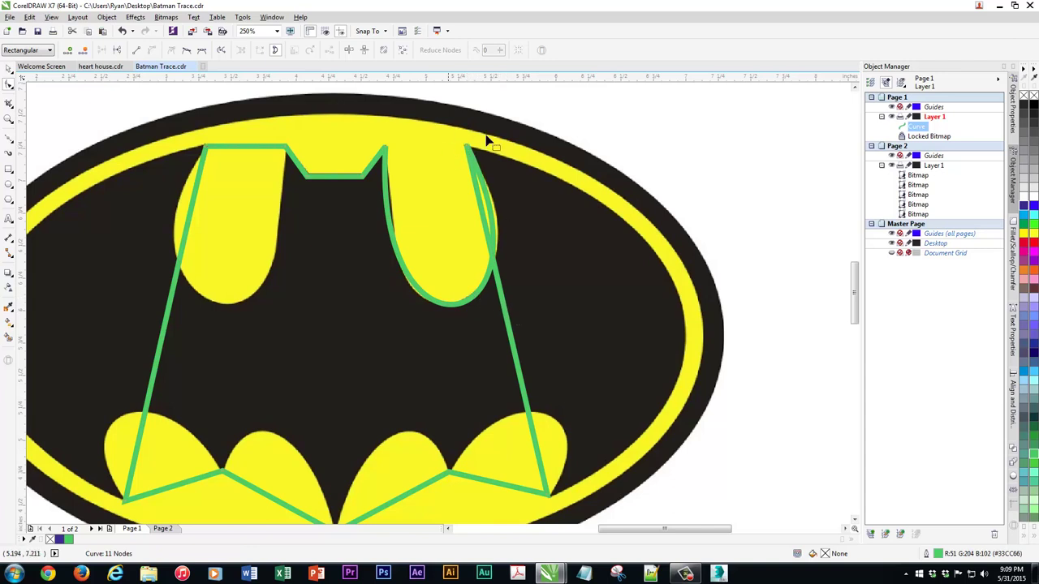
# Convert the right wing segment to a curve and bend it along the yellow rim.
pyautogui.rightClick(512, 332)
pyautogui.click(533, 375)
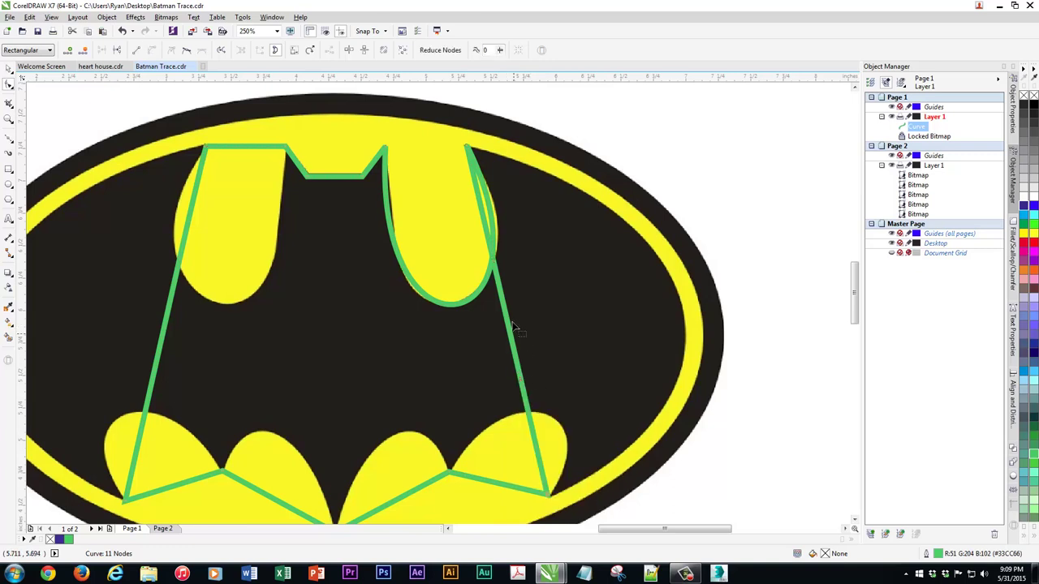
pyautogui.moveTo(511, 322); pyautogui.dragTo(682, 307)
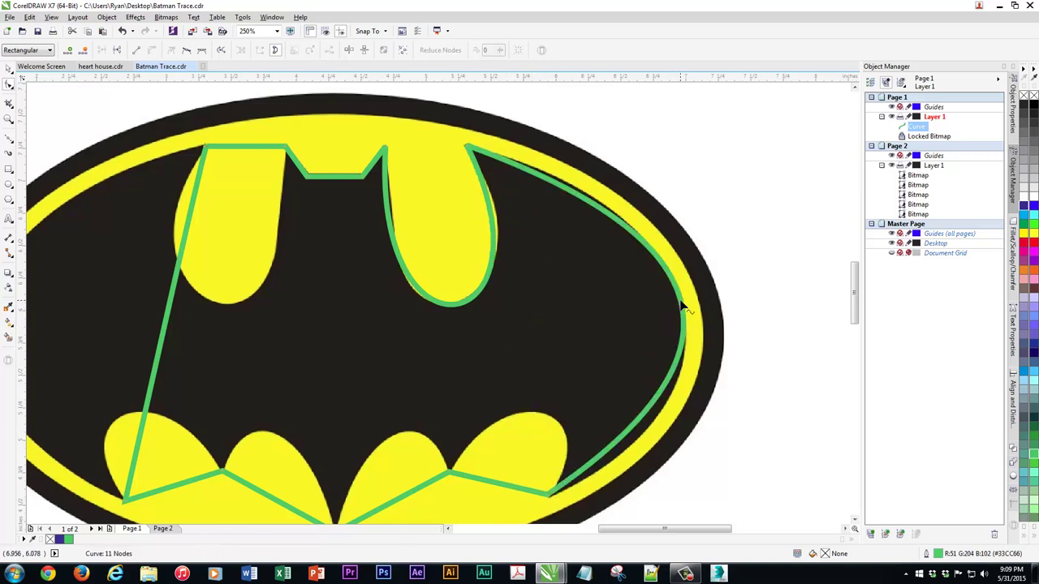
pyautogui.click(469, 147)
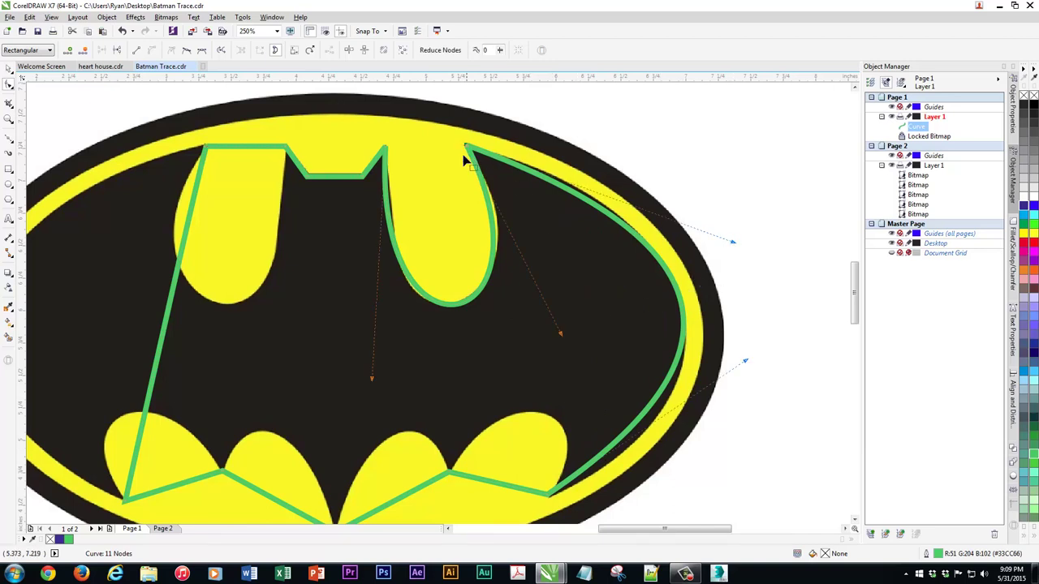
pyautogui.moveTo(731, 245); pyautogui.dragTo(734, 222)
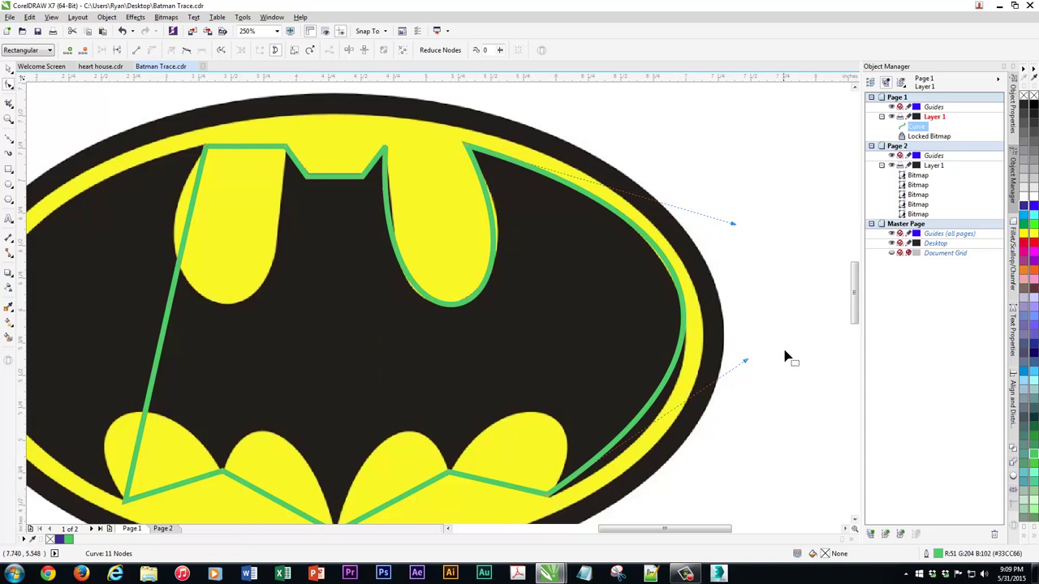
pyautogui.moveTo(745, 361); pyautogui.dragTo(755, 414)
# Curve the lower-right segment up and around the yellow scallop bump.
pyautogui.scroll(-1, 703, 431)
pyautogui.hscroll(-1, 703, 431)
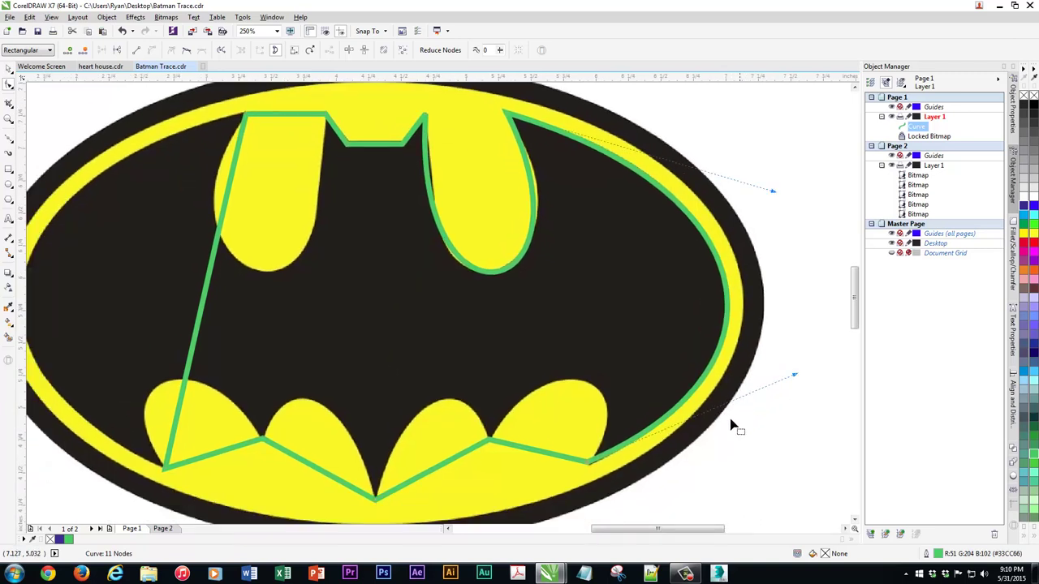
pyautogui.rightClick(542, 457)
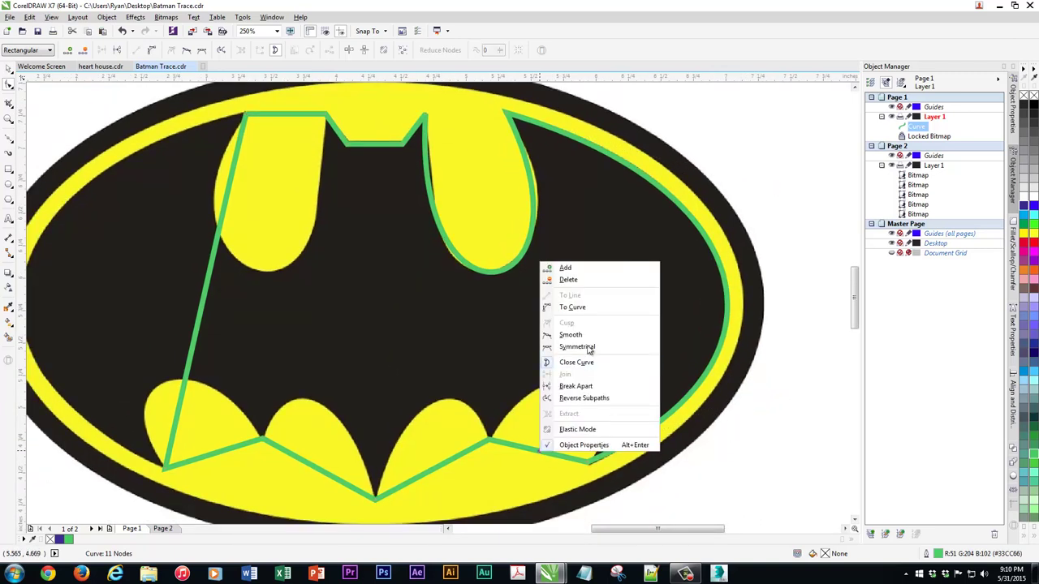
pyautogui.click(570, 305)
pyautogui.moveTo(541, 458); pyautogui.dragTo(586, 392)
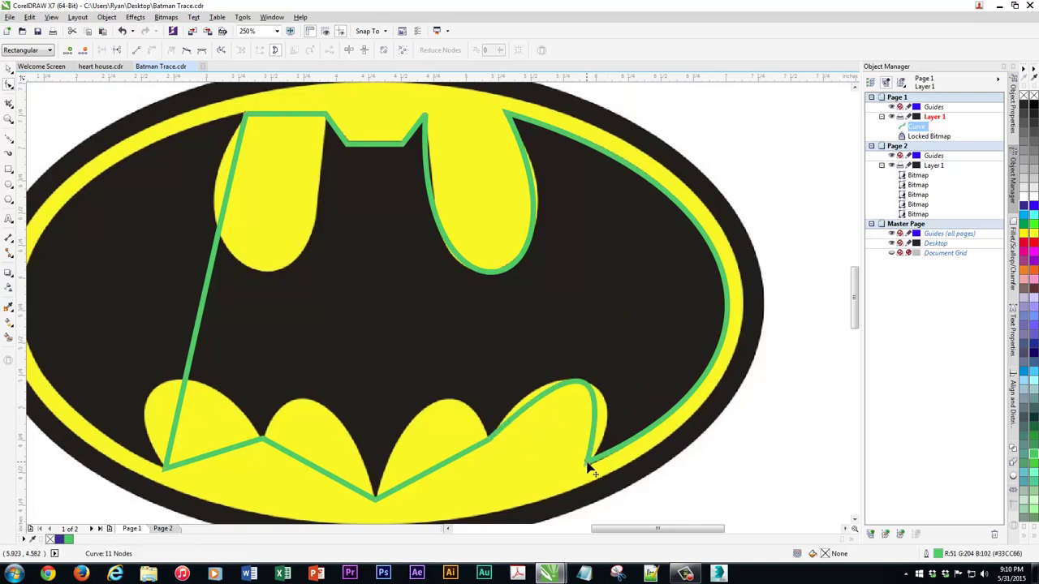
pyautogui.click(588, 465)
pyautogui.moveTo(612, 364); pyautogui.dragTo(641, 386)
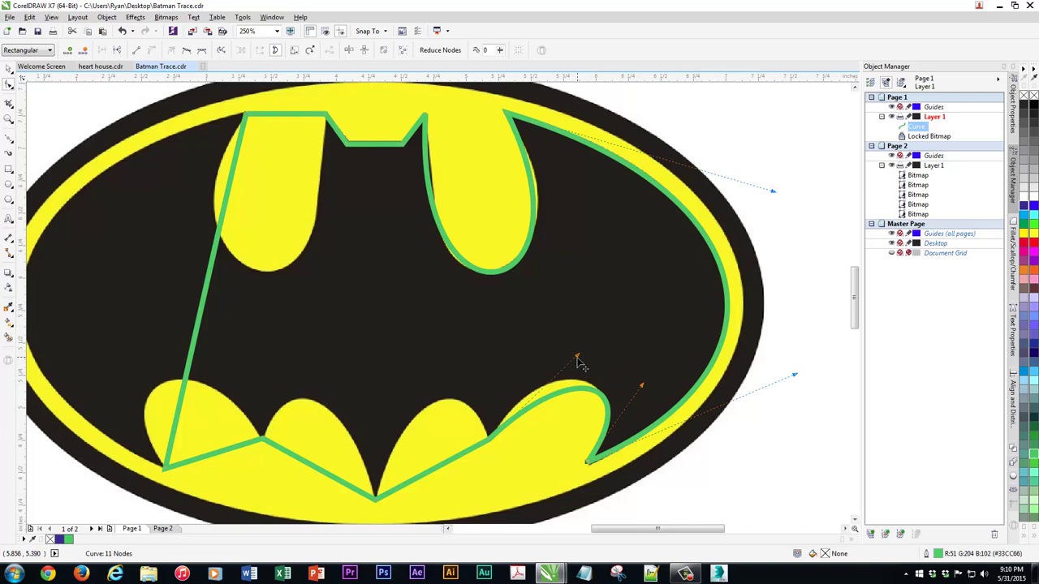
pyautogui.moveTo(578, 358); pyautogui.dragTo(555, 338)
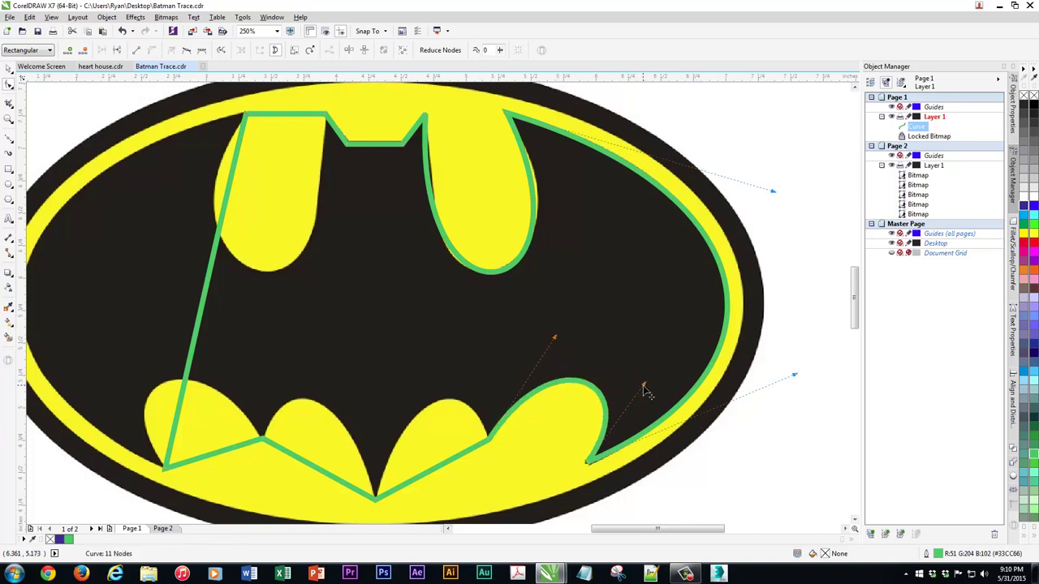
pyautogui.click(590, 465)
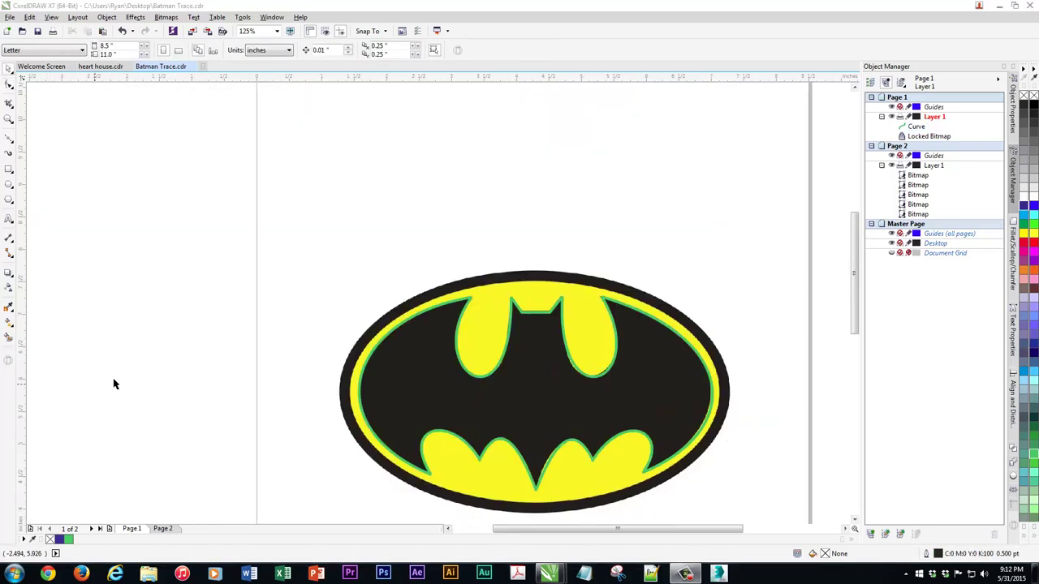
# Drag the finished green bat curve off the bitmap to sit below the logo.
pyautogui.moveTo(467, 240); pyautogui.dragTo(424, 174)
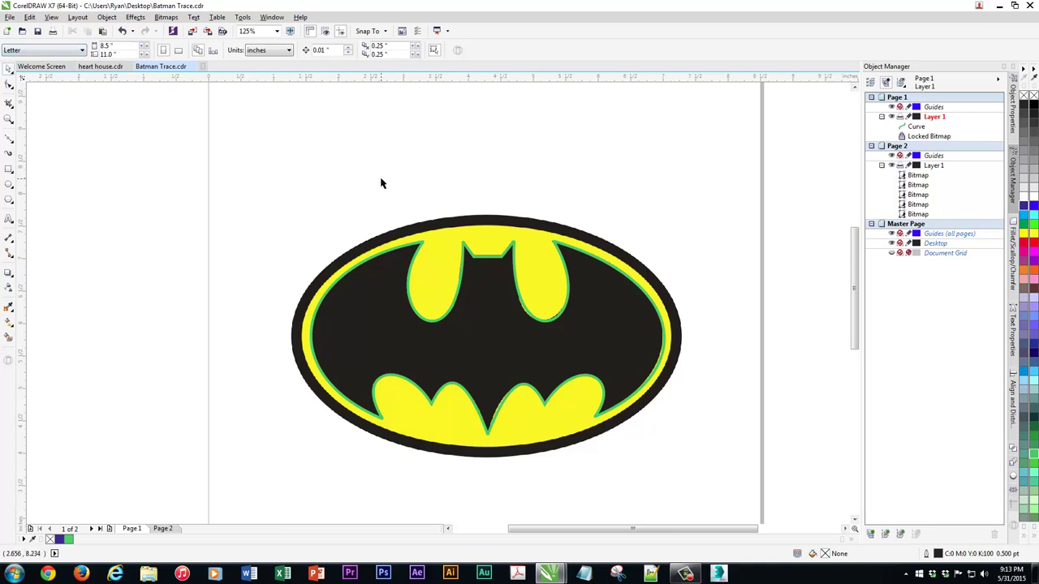
pyautogui.click(487, 258)
pyautogui.moveTo(487, 258)
pyautogui.mouseDown()
pyautogui.moveTo(212, 120)
pyautogui.moveTo(354, 306)
pyautogui.mouseUp()
pyautogui.scroll(-2, 212, 120)
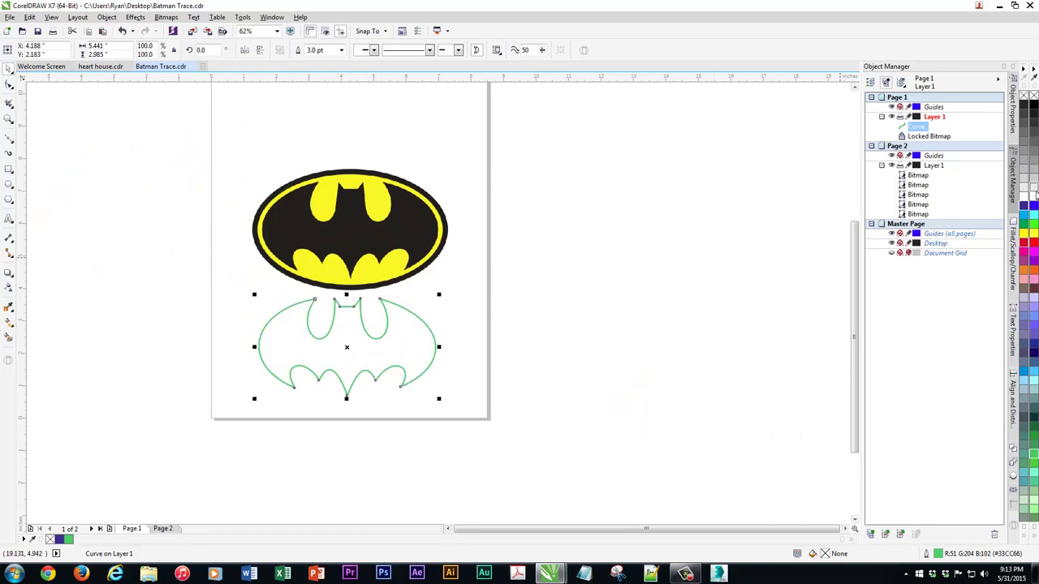
# Give the traced bat a solid black fill and no outline from the colour palette.
pyautogui.click(1025, 106)
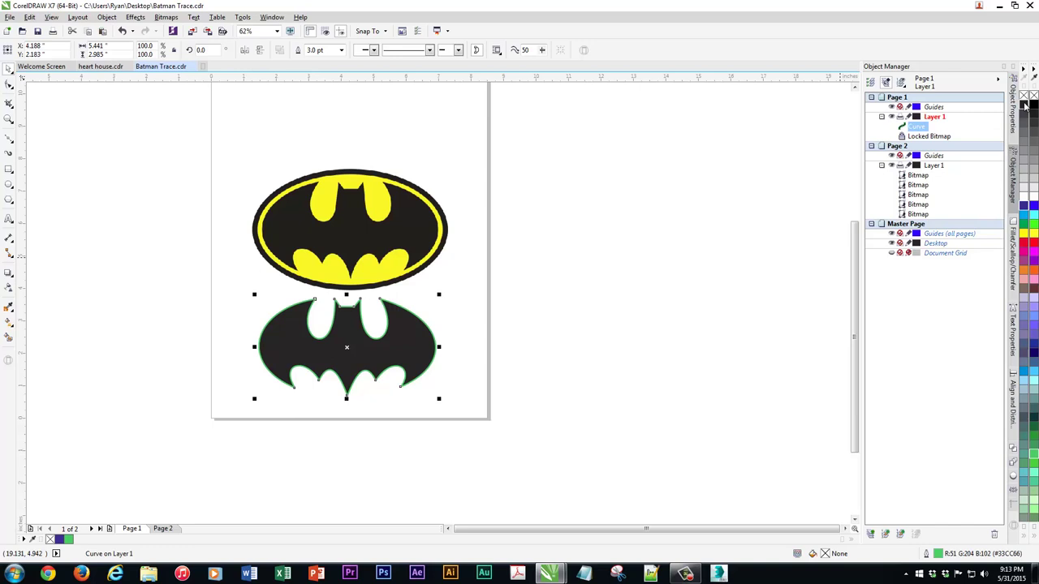
pyautogui.scroll(2, 394, 299)
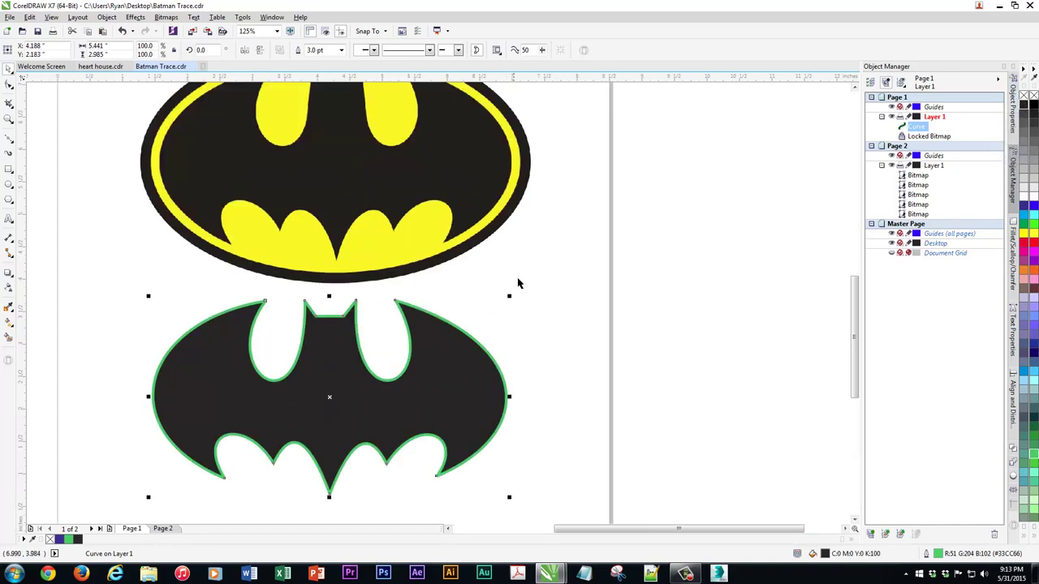
pyautogui.scroll(-1, 520, 272)
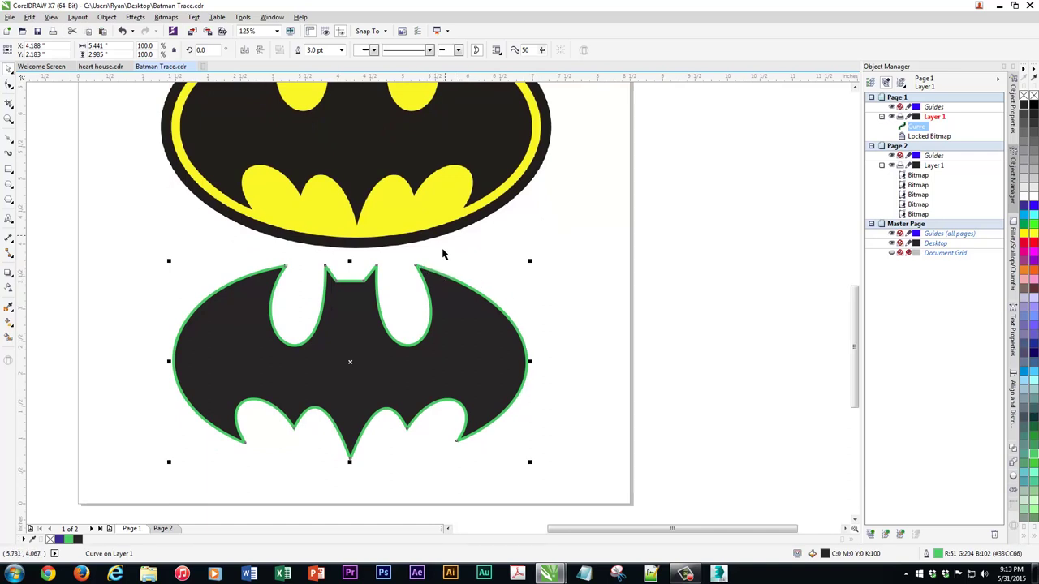
pyautogui.scroll(2, 400, 183)
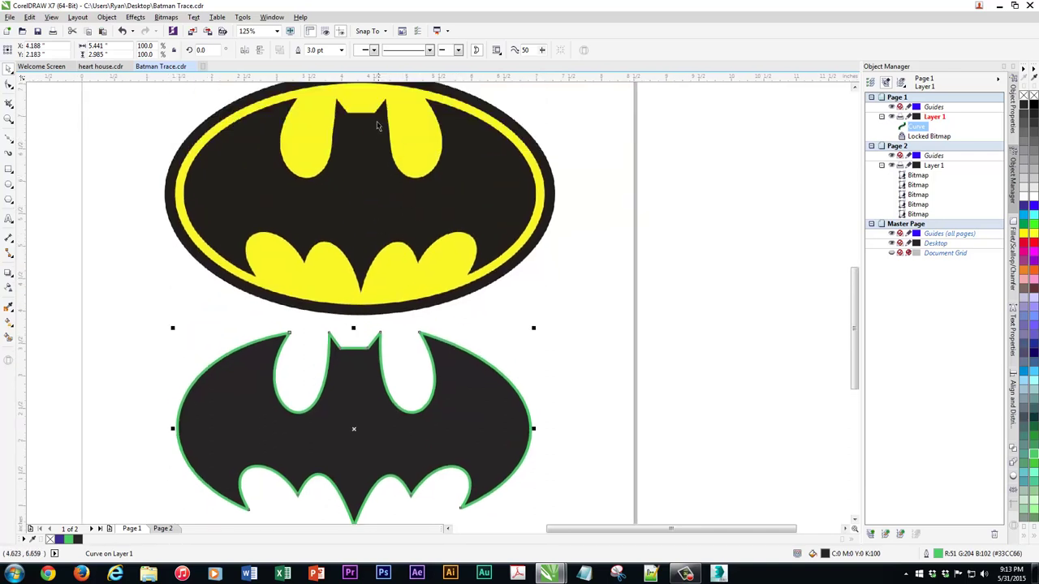
pyautogui.scroll(-3, 418, 307)
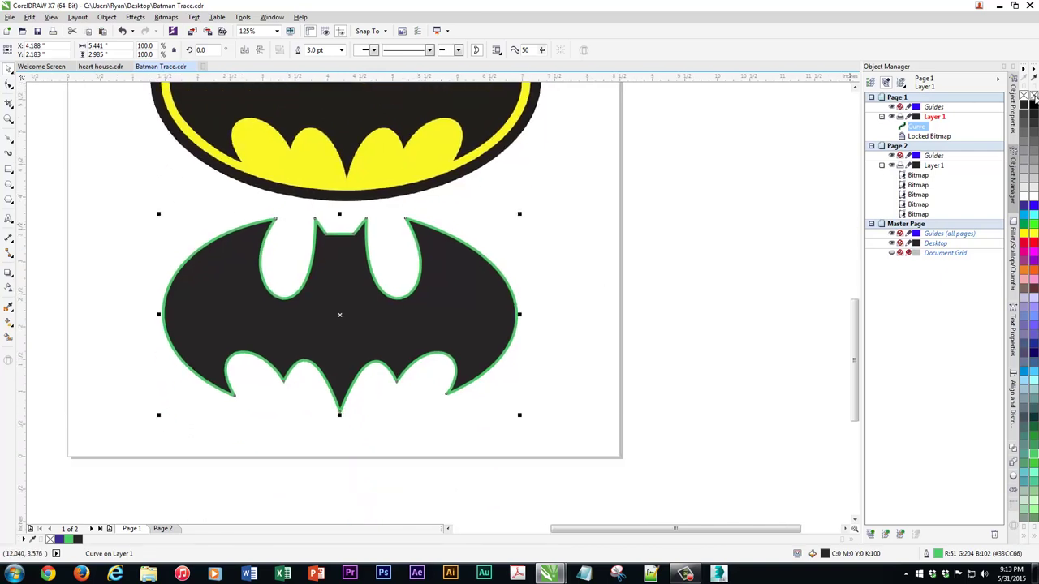
pyautogui.rightClick(1022, 96)
# Try placing the black bat over the yellow emblem, then deselect it.
pyautogui.click(666, 195)
pyautogui.scroll(-3, 580, 213)
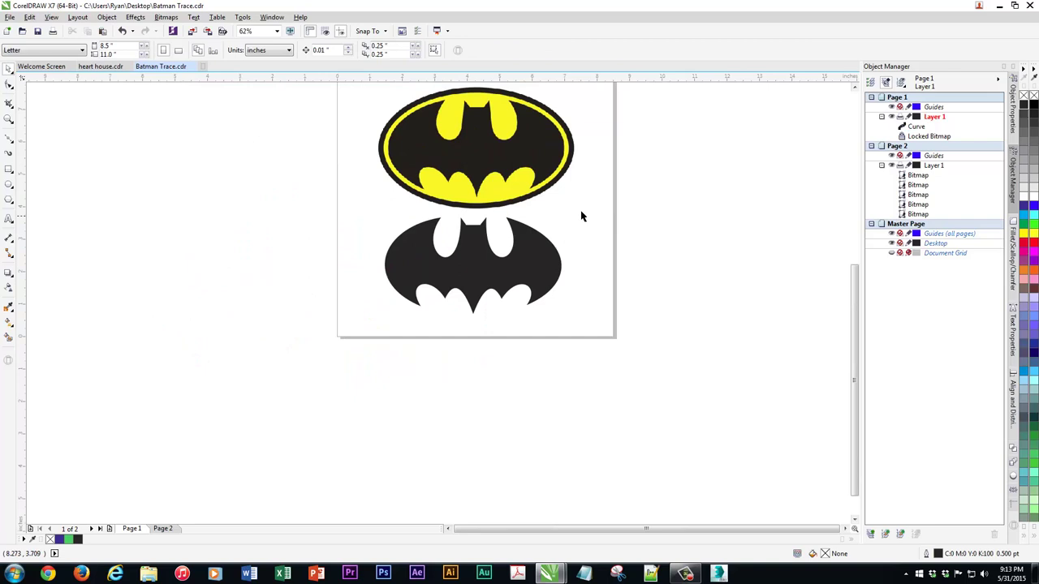
pyautogui.moveTo(568, 312)
pyautogui.mouseDown()
pyautogui.moveTo(553, 193)
pyautogui.moveTo(552, 313)
pyautogui.moveTo(554, 300)
pyautogui.moveTo(560, 308)
pyautogui.mouseUp()
pyautogui.click(665, 313)
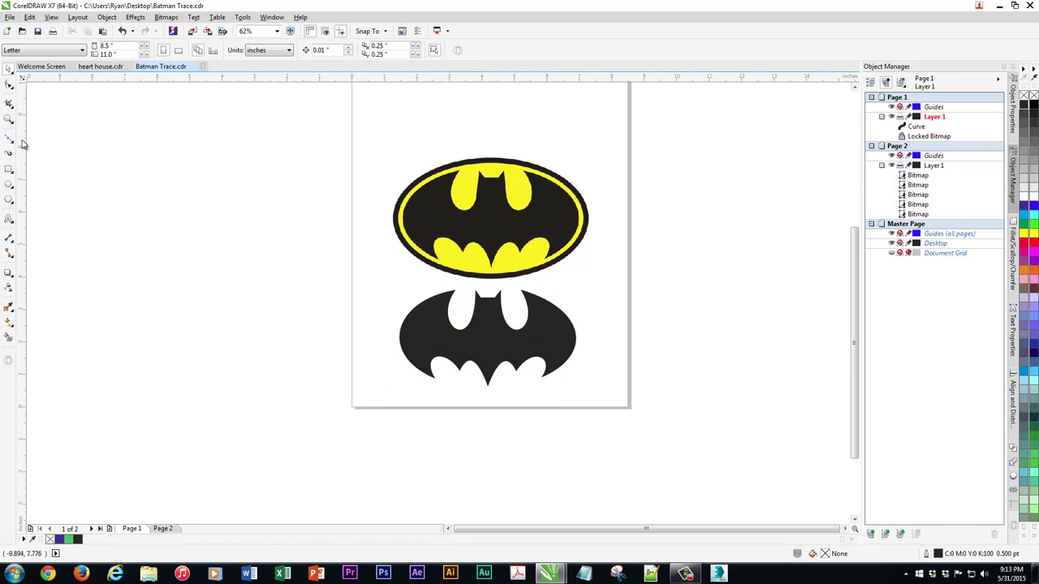
# Draw an ellipse over the logo's black oval and fit its top, left and bottom edges to the rim.
pyautogui.click(8, 187)
pyautogui.click(37, 185)
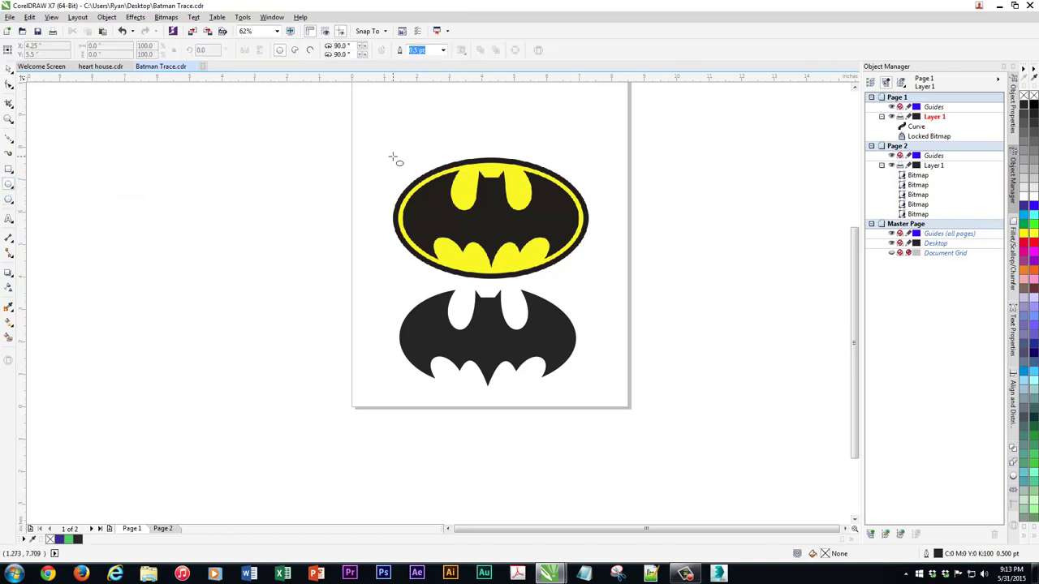
pyautogui.moveTo(393, 157)
pyautogui.mouseDown()
pyautogui.moveTo(567, 221)
pyautogui.moveTo(587, 279)
pyautogui.mouseUp()
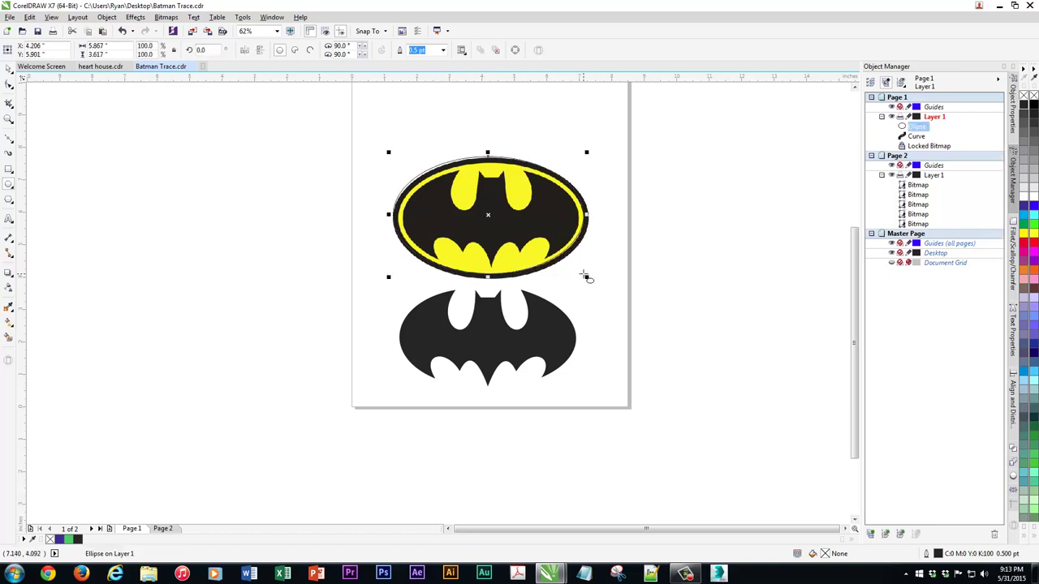
pyautogui.click(9, 70)
pyautogui.moveTo(487, 153); pyautogui.dragTo(487, 159)
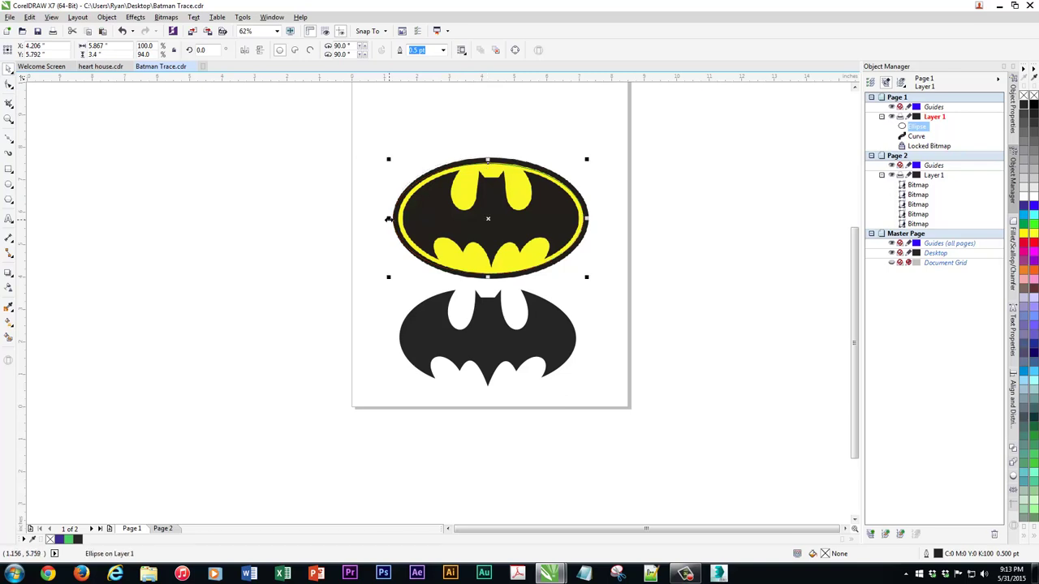
pyautogui.moveTo(388, 219); pyautogui.dragTo(394, 218)
pyautogui.scroll(4, 475, 279)
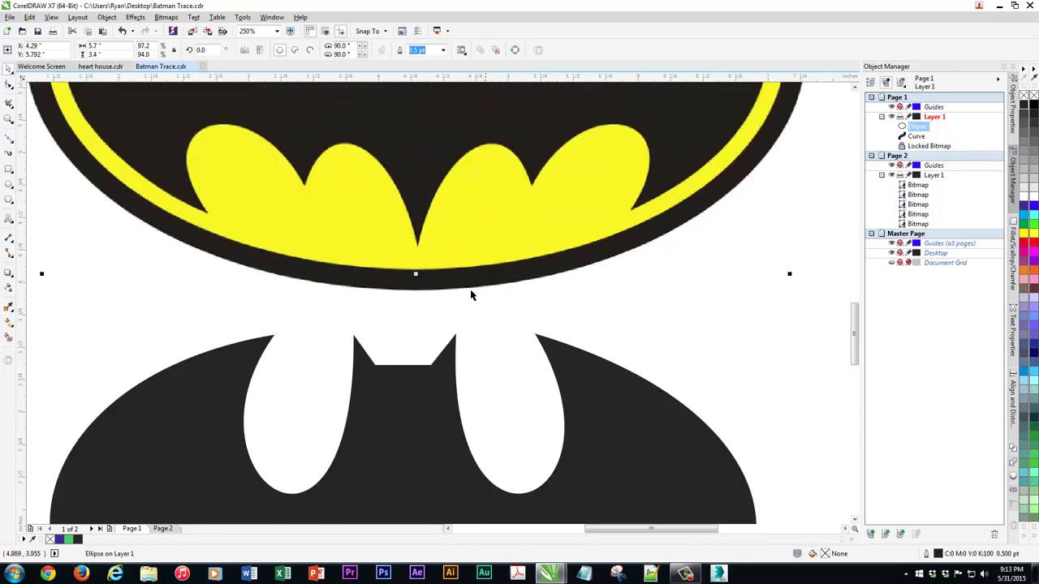
pyautogui.moveTo(415, 275); pyautogui.dragTo(415, 264)
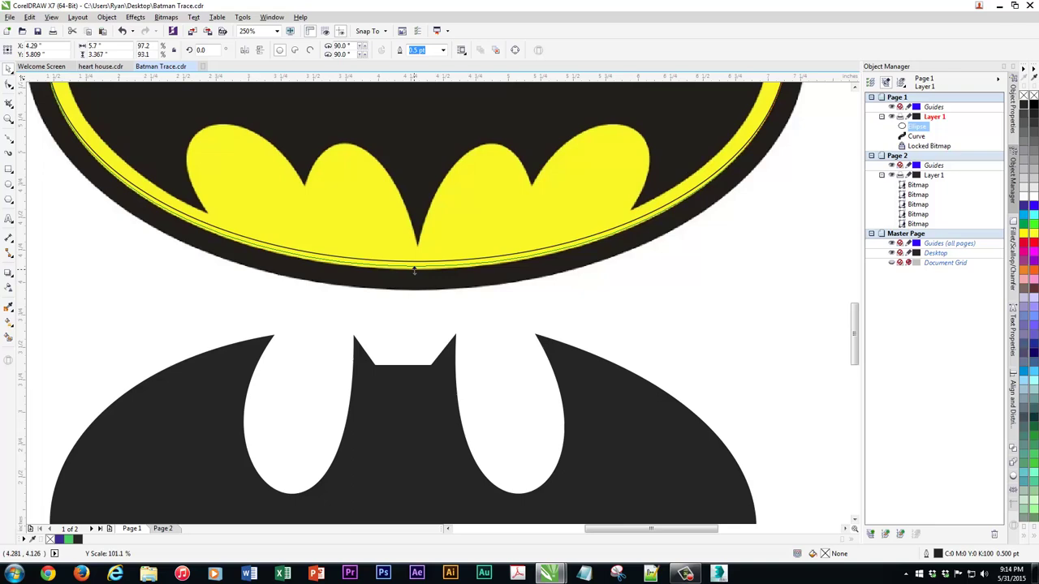
pyautogui.moveTo(414, 270); pyautogui.dragTo(416, 274)
# Raise the ellipse's top edge slightly, fill it yellow, and move it down onto the bat.
pyautogui.click(706, 279)
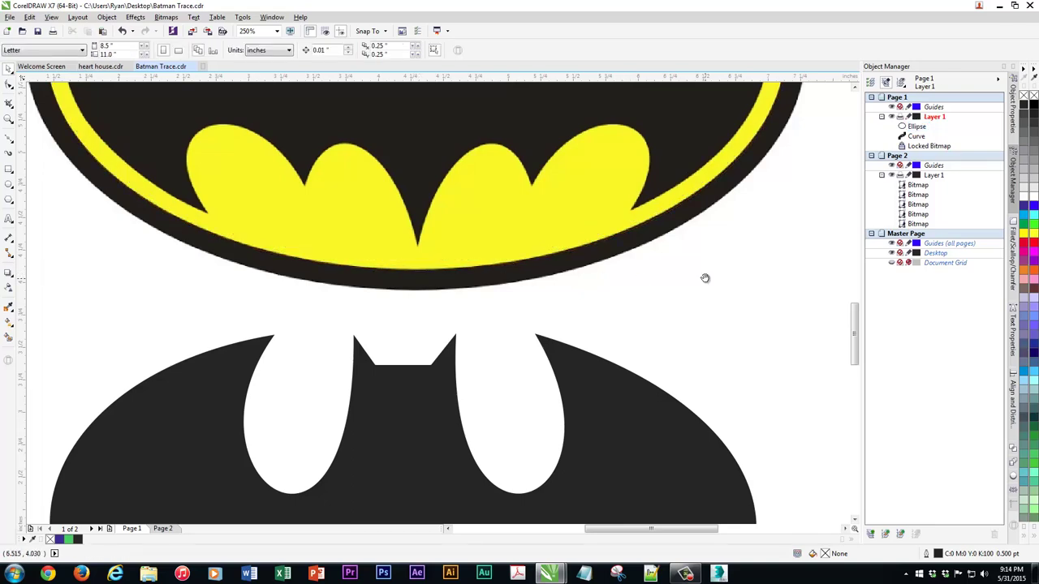
pyautogui.scroll(3, 643, 239)
pyautogui.scroll(-3, 557, 211)
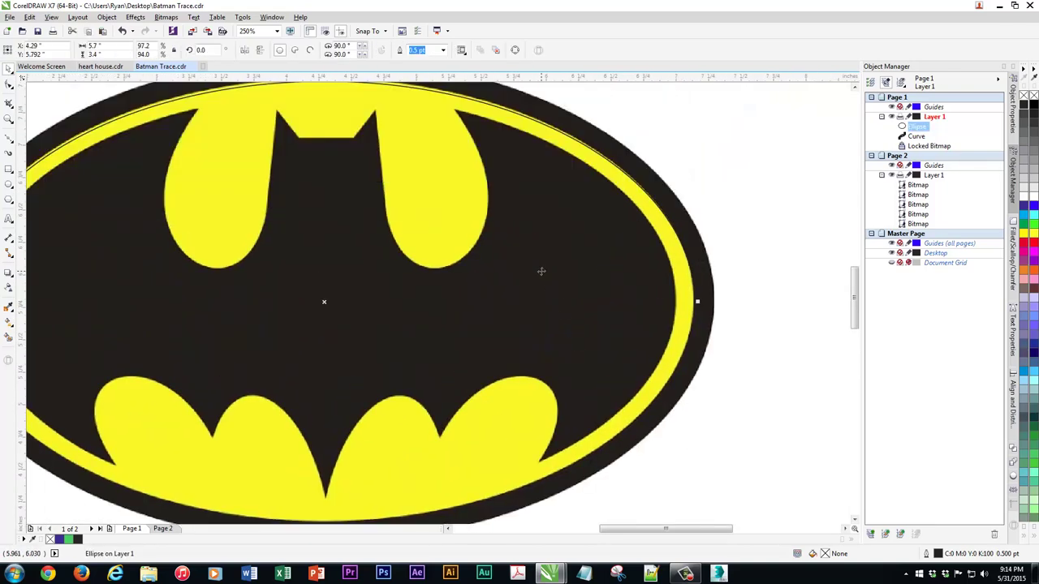
pyautogui.click(478, 214)
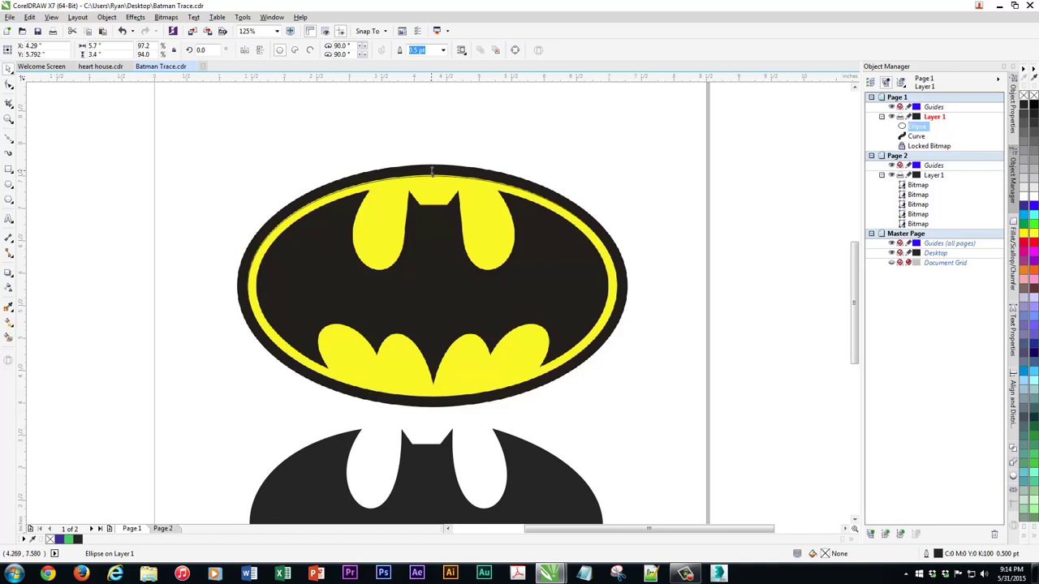
pyautogui.moveTo(432, 170); pyautogui.dragTo(432, 168)
pyautogui.scroll(-3, 468, 231)
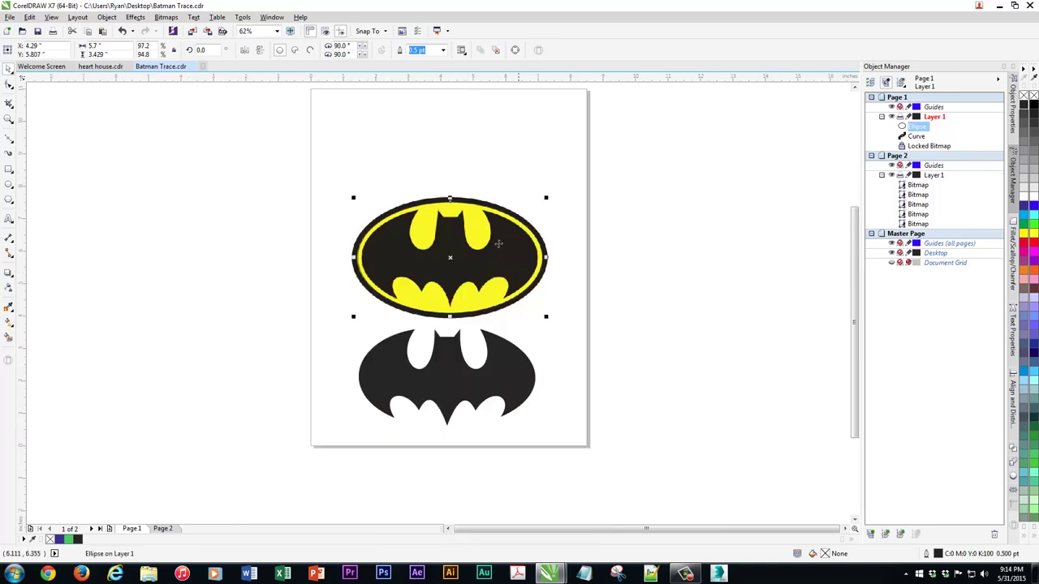
pyautogui.click(1024, 235)
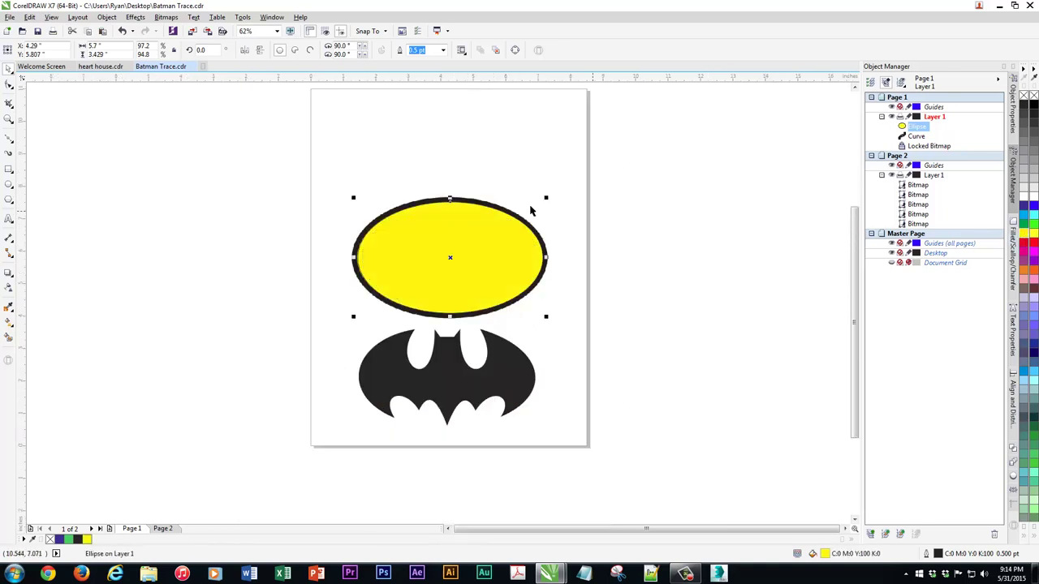
pyautogui.moveTo(466, 230); pyautogui.dragTo(464, 351)
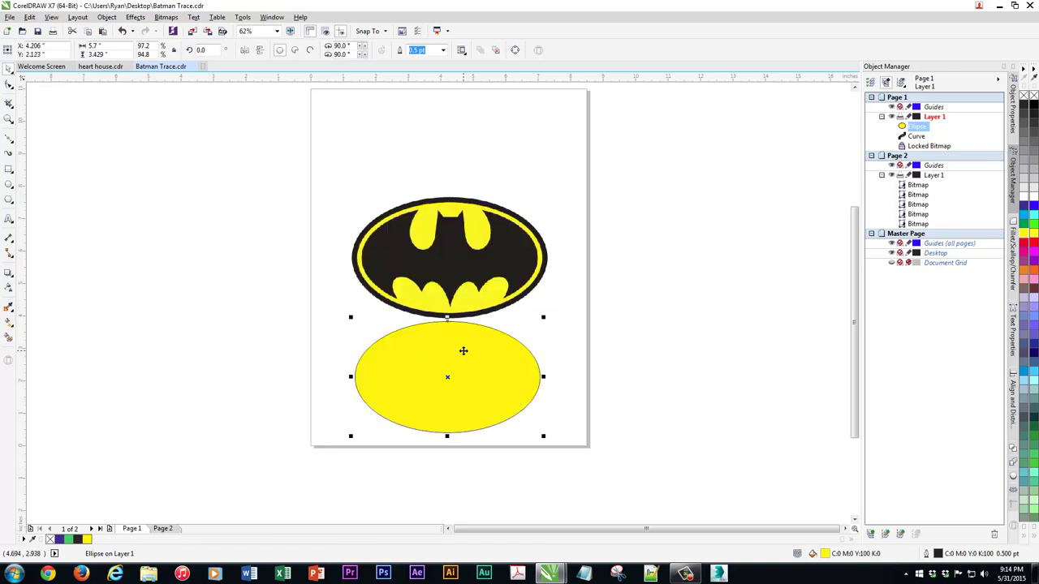
# Strip the yellow ellipse's outline with the no-colour swatch, then reselect the ellipse and bat curve via the object list.
pyautogui.scroll(2, 501, 366)
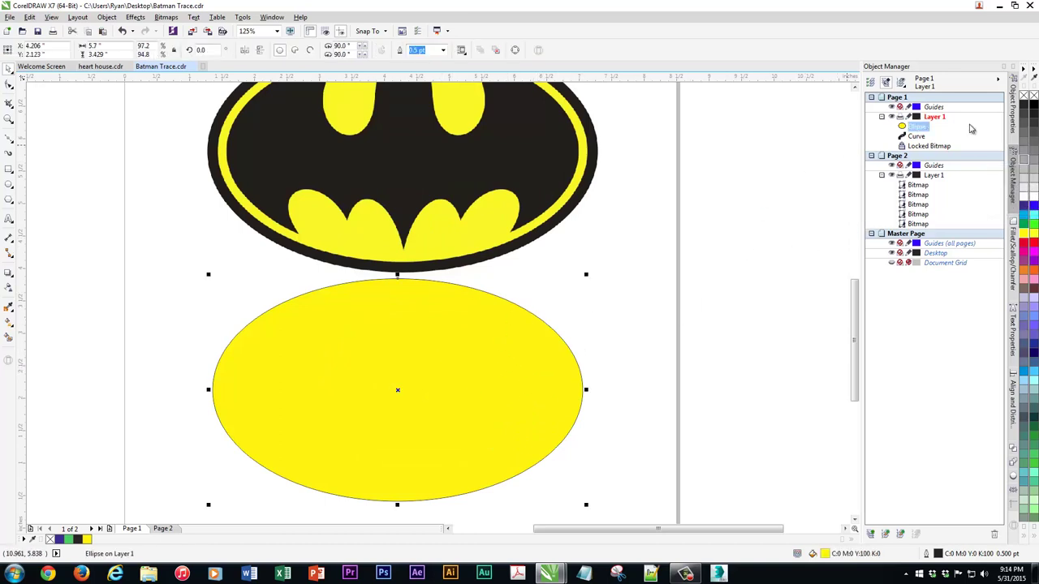
pyautogui.rightClick(1034, 95)
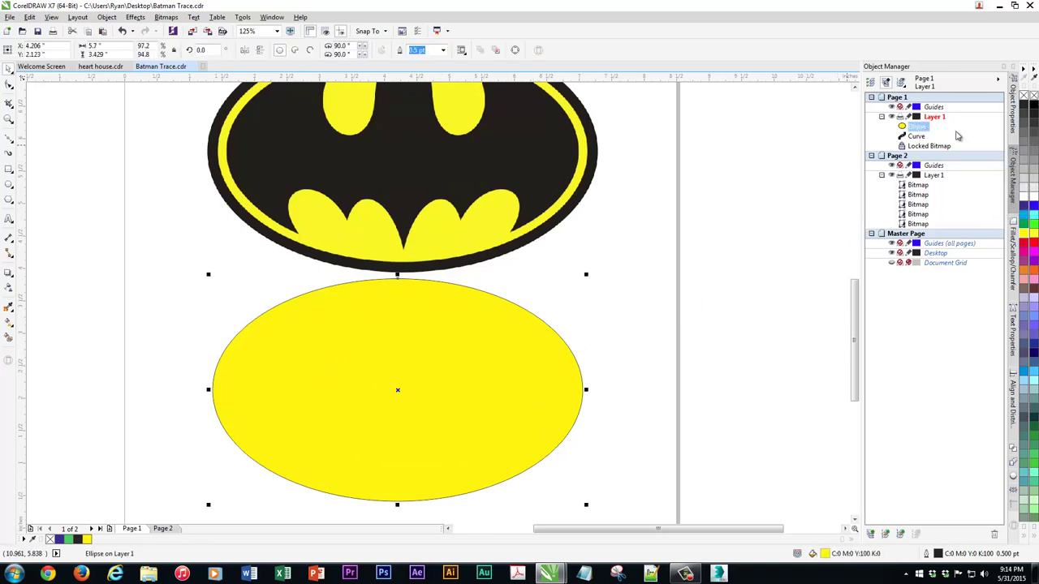
pyautogui.click(440, 326)
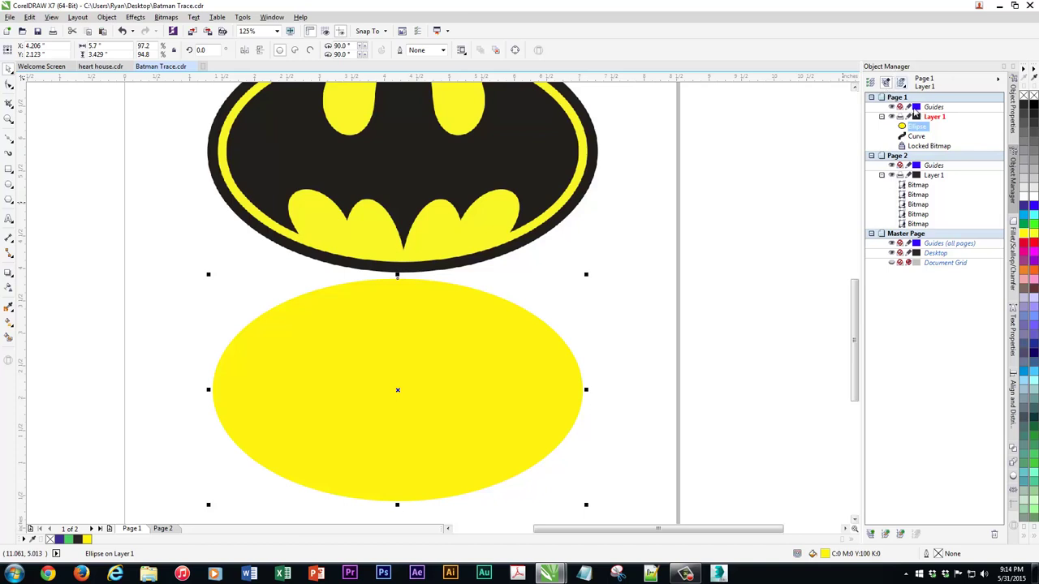
pyautogui.click(918, 126)
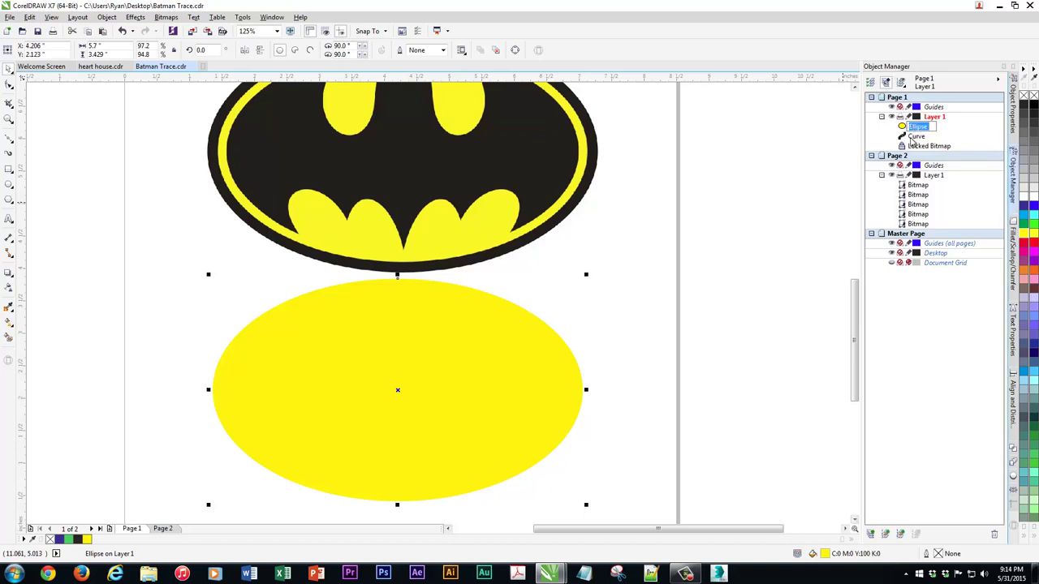
pyautogui.click(912, 137)
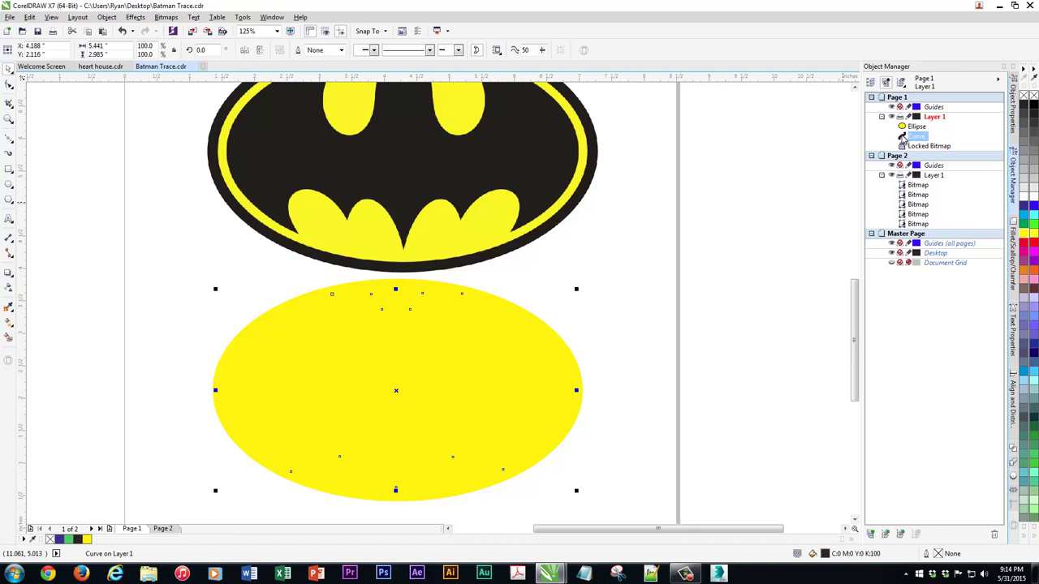
pyautogui.click(536, 329)
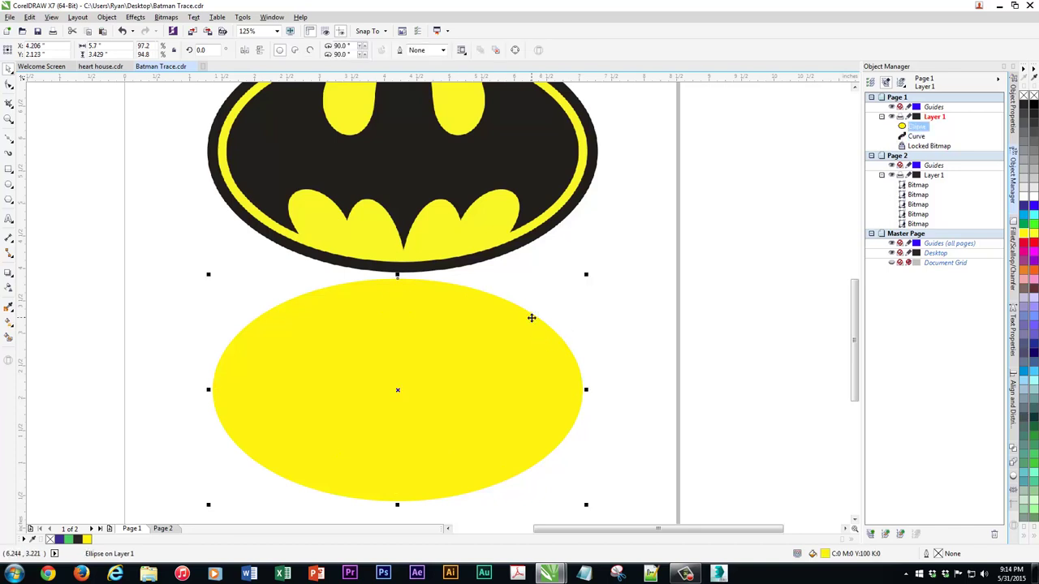
# Send the yellow ellipse to the back of the page, then nudge it left twice and up once.
pyautogui.rightClick(444, 343)
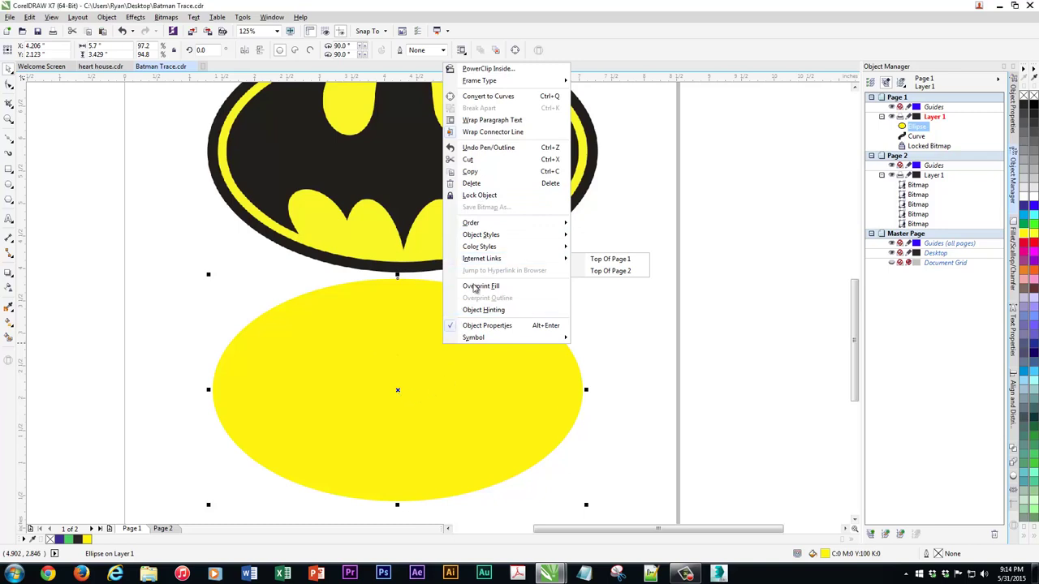
pyautogui.moveTo(487, 224)
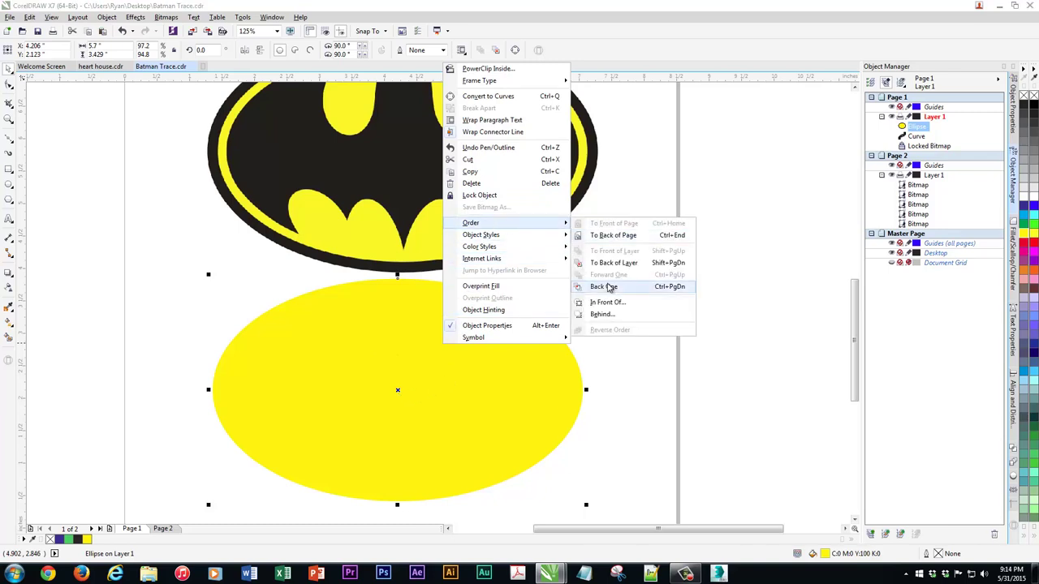
pyautogui.click(623, 236)
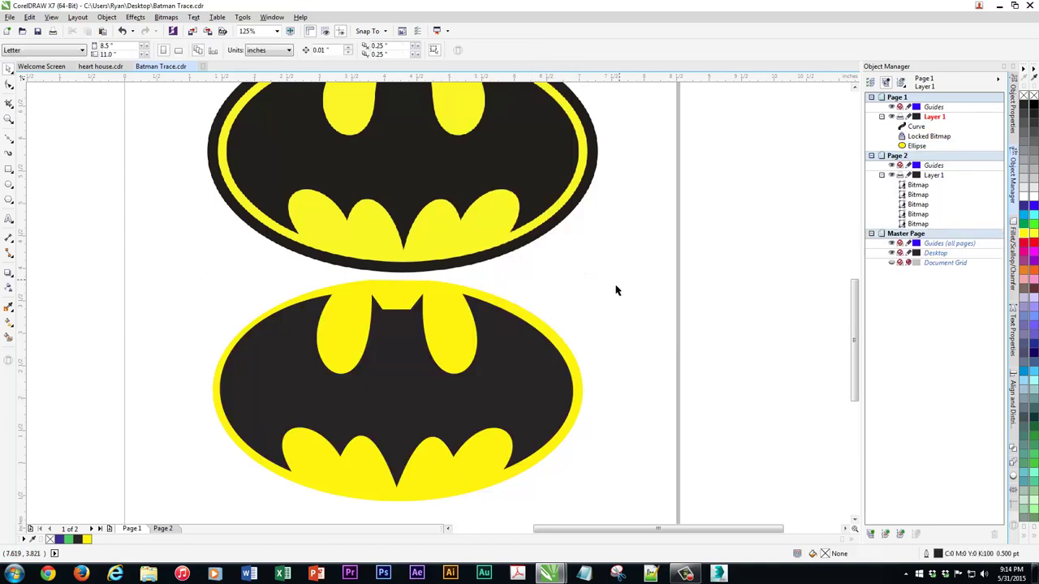
pyautogui.click(452, 484)
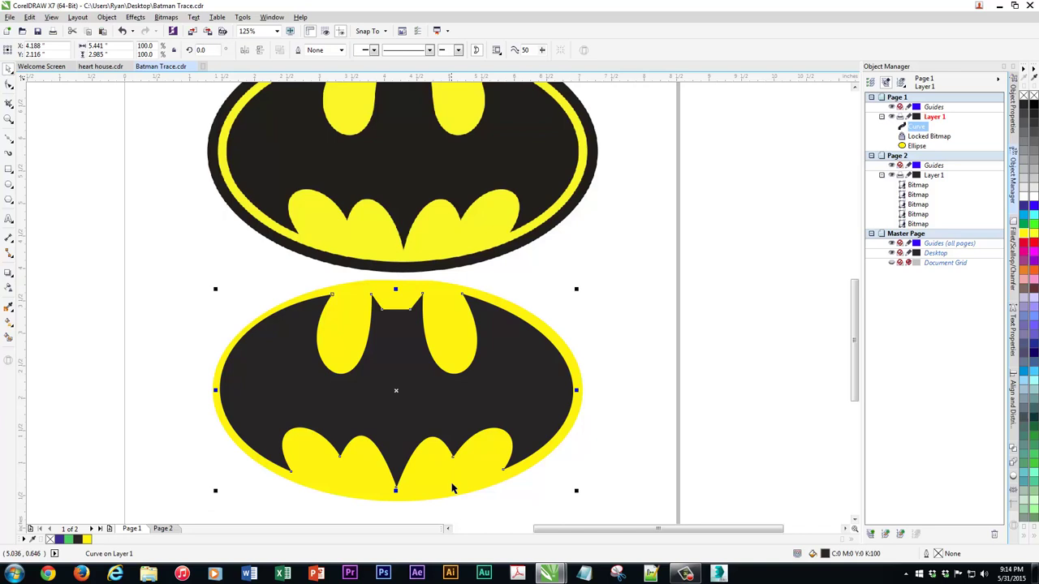
pyautogui.press('Left')
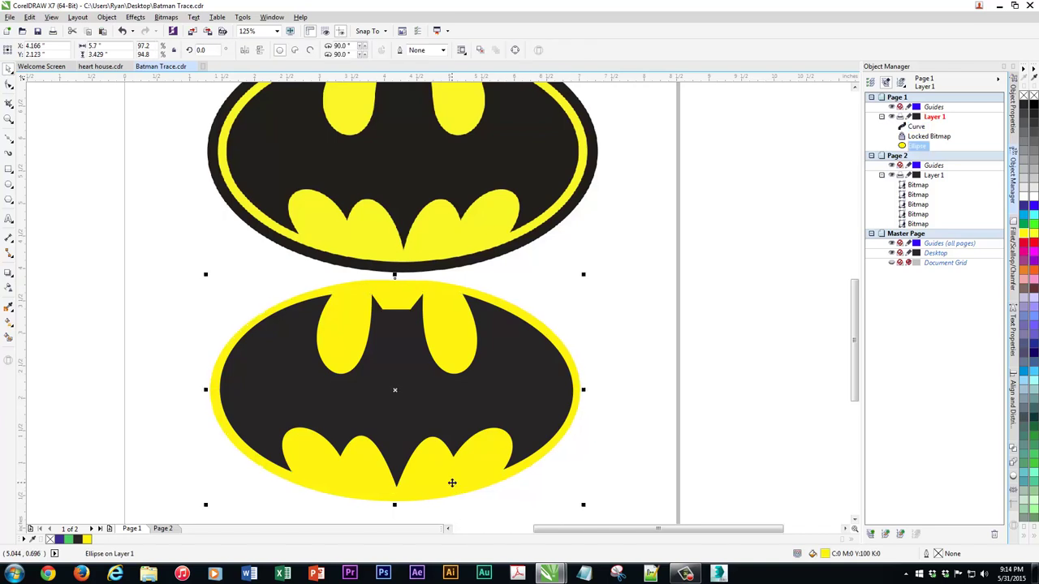
pyautogui.press('Left')
pyautogui.press('Up')
pyautogui.click(625, 301)
pyautogui.moveTo(625, 301); pyautogui.dragTo(647, 397)
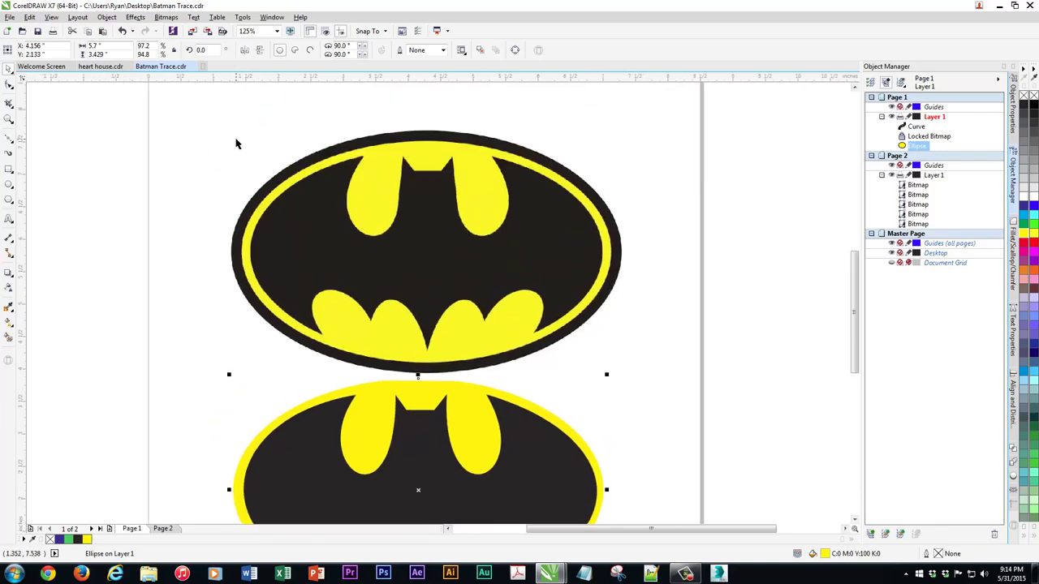
pyautogui.click(35, 169)
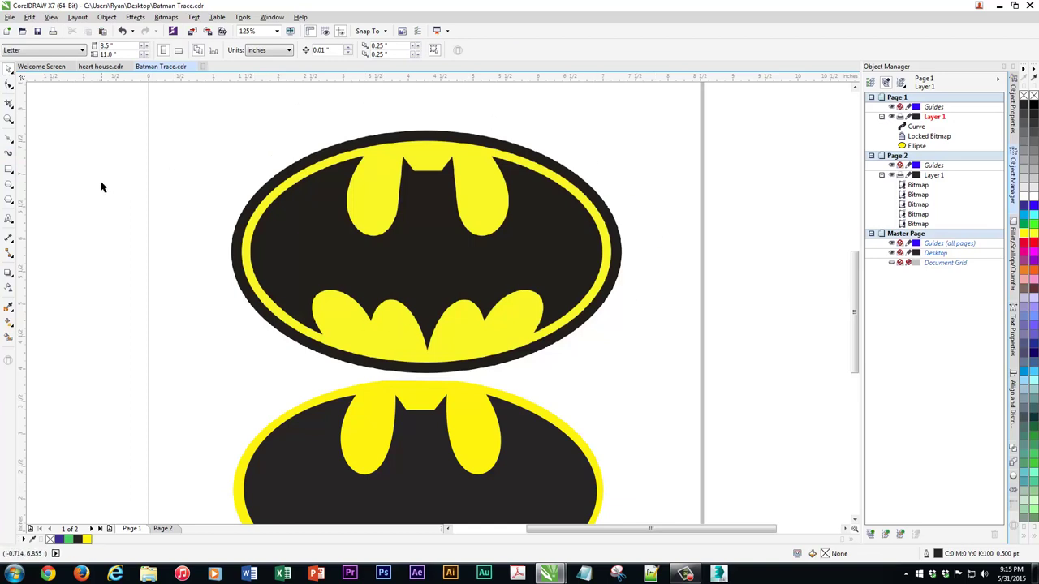
# Draw an ellipse around the original logo's outer oval, fit its height and width, and fill it black.
pyautogui.click(10, 185)
pyautogui.click(44, 184)
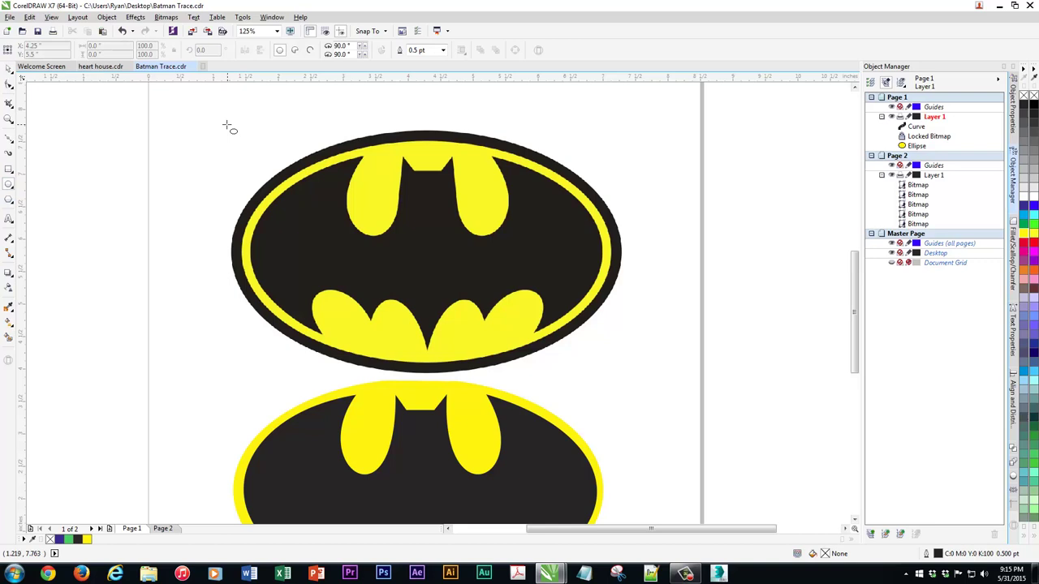
pyautogui.moveTo(227, 125); pyautogui.dragTo(623, 372)
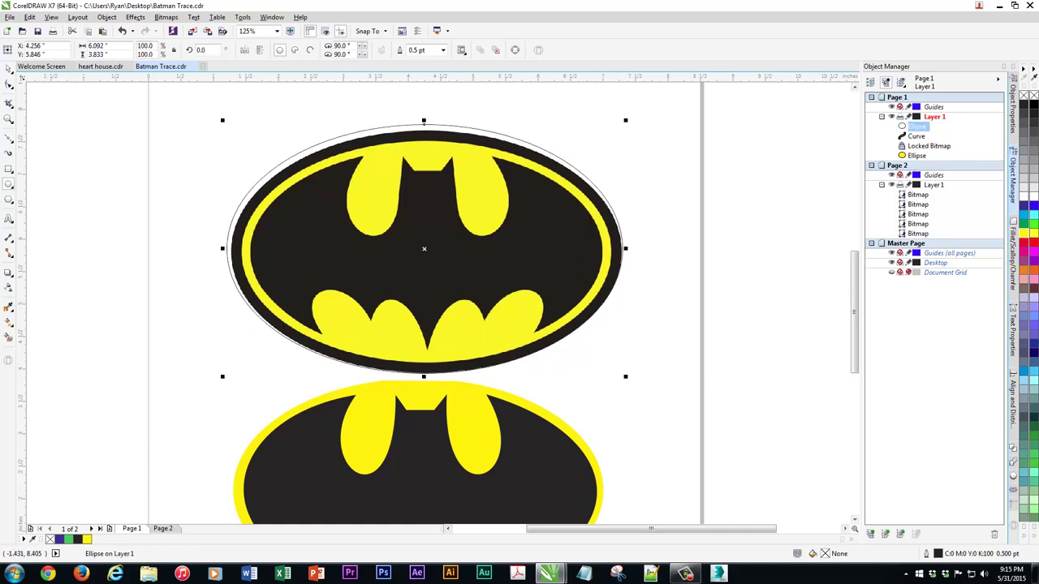
pyautogui.click(8, 69)
pyautogui.moveTo(424, 120); pyautogui.dragTo(423, 126)
pyautogui.moveTo(224, 252); pyautogui.dragTo(228, 252)
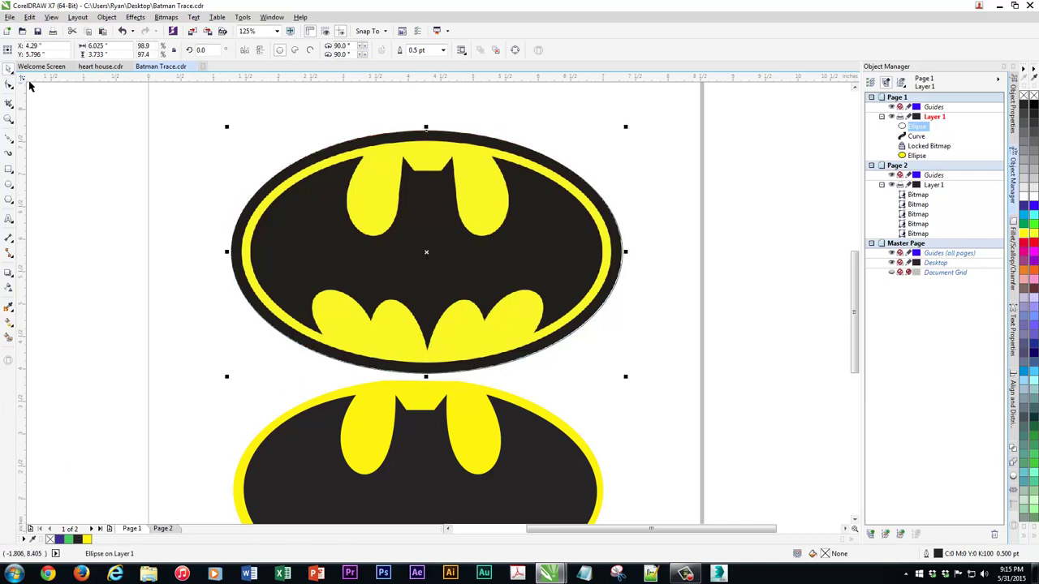
pyautogui.scroll(-2, 33, 84)
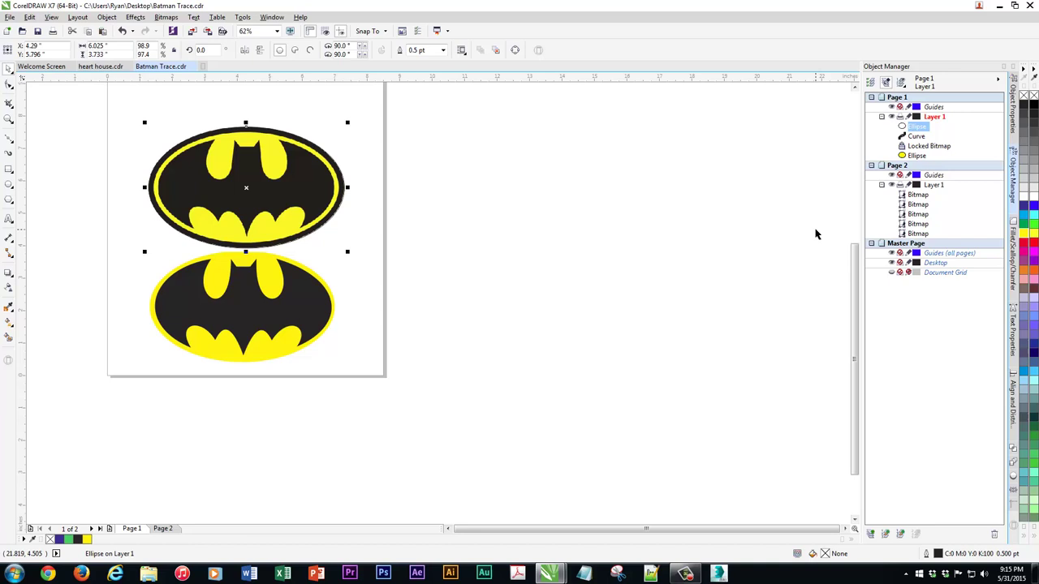
pyautogui.click(1029, 105)
# Refill the bat curve pure black and move the black ellipse down over the traced bat.
pyautogui.click(523, 161)
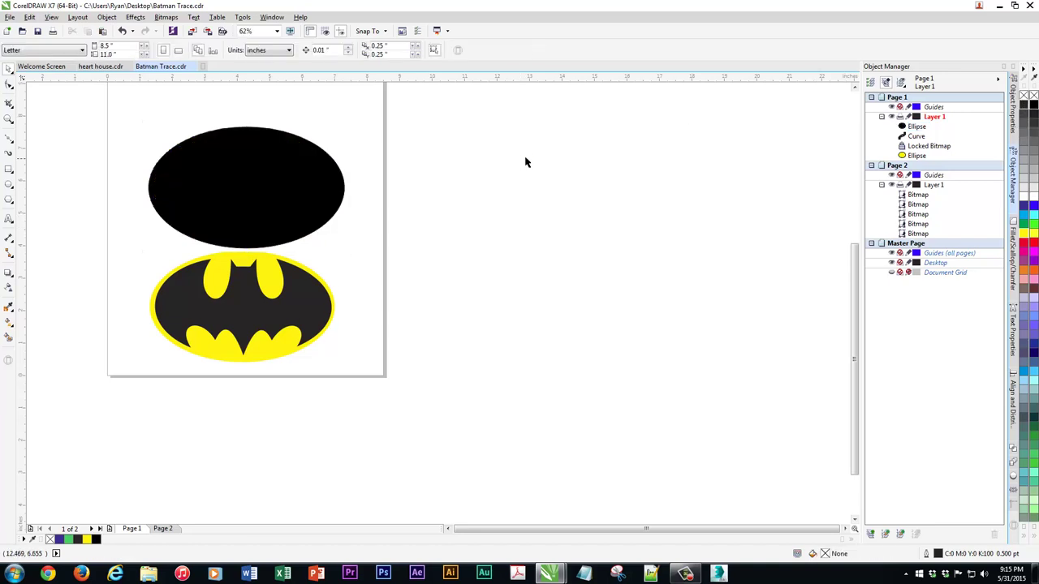
pyautogui.click(296, 299)
pyautogui.click(1032, 105)
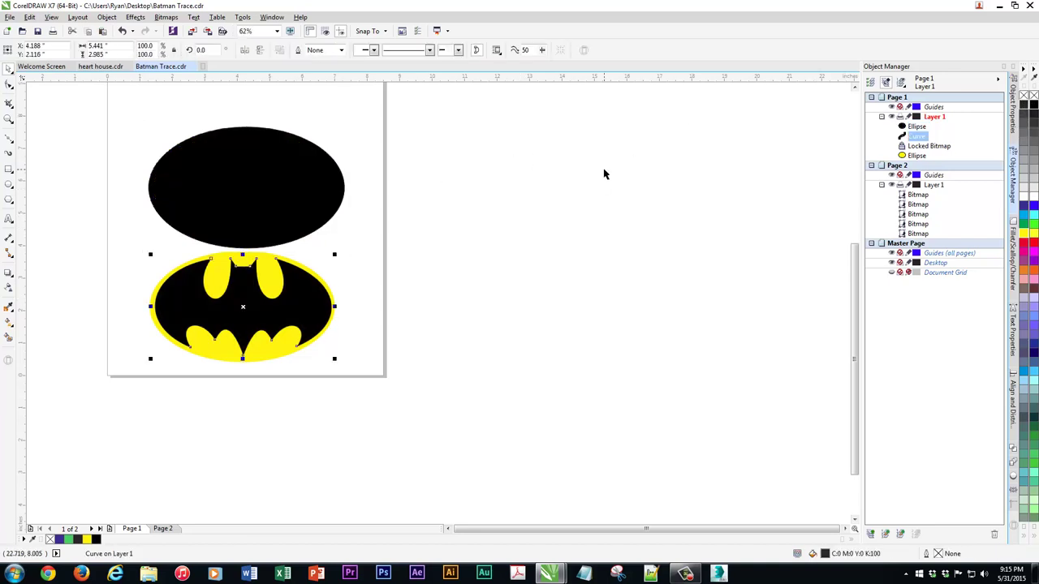
pyautogui.click(605, 172)
pyautogui.moveTo(281, 174); pyautogui.dragTo(278, 290)
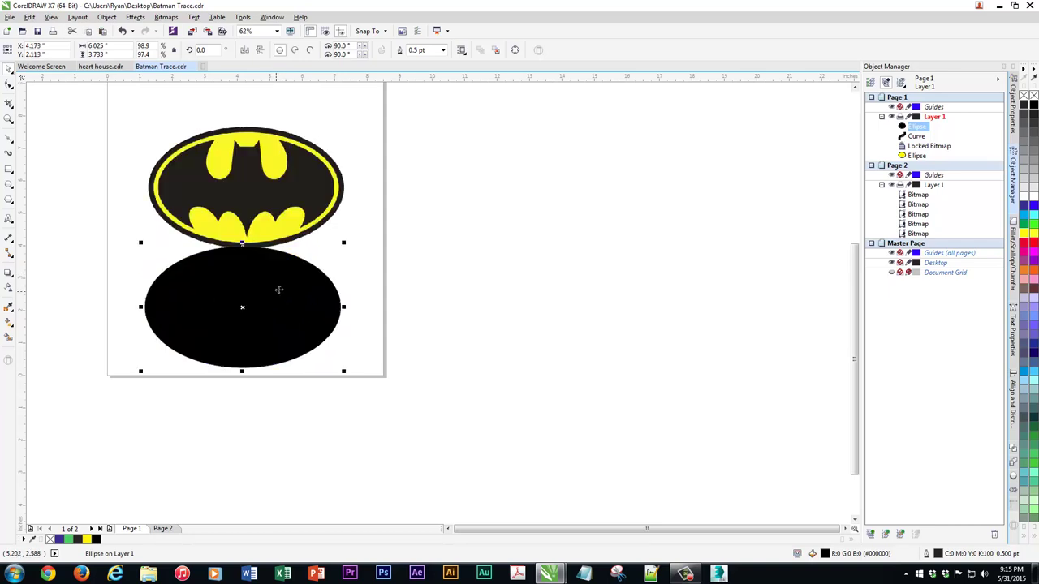
# Send the black ellipse to the very back so it frames the yellow oval.
pyautogui.rightClick(259, 285)
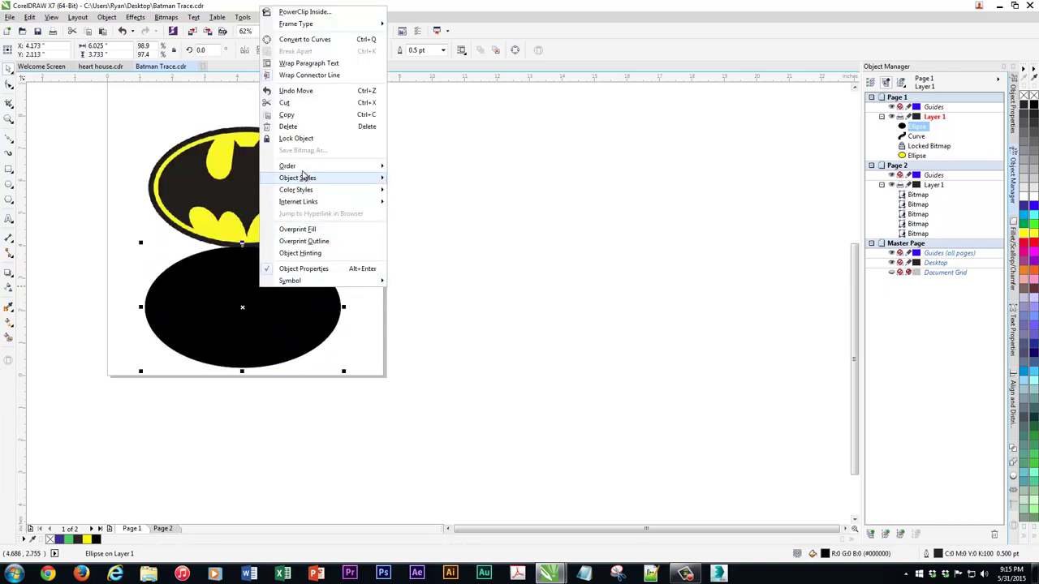
pyautogui.moveTo(297, 167)
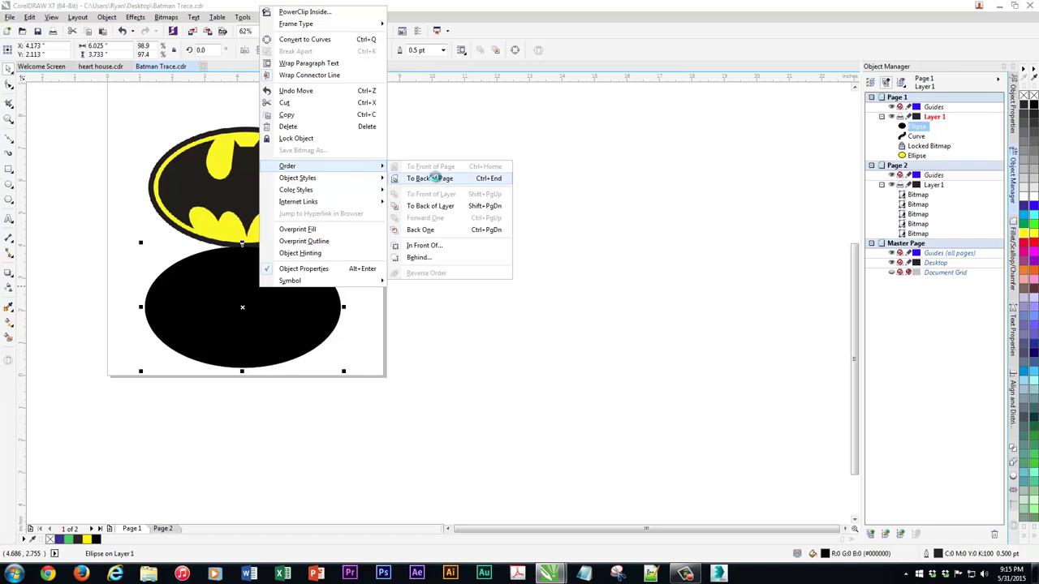
pyautogui.click(439, 179)
pyautogui.click(297, 162)
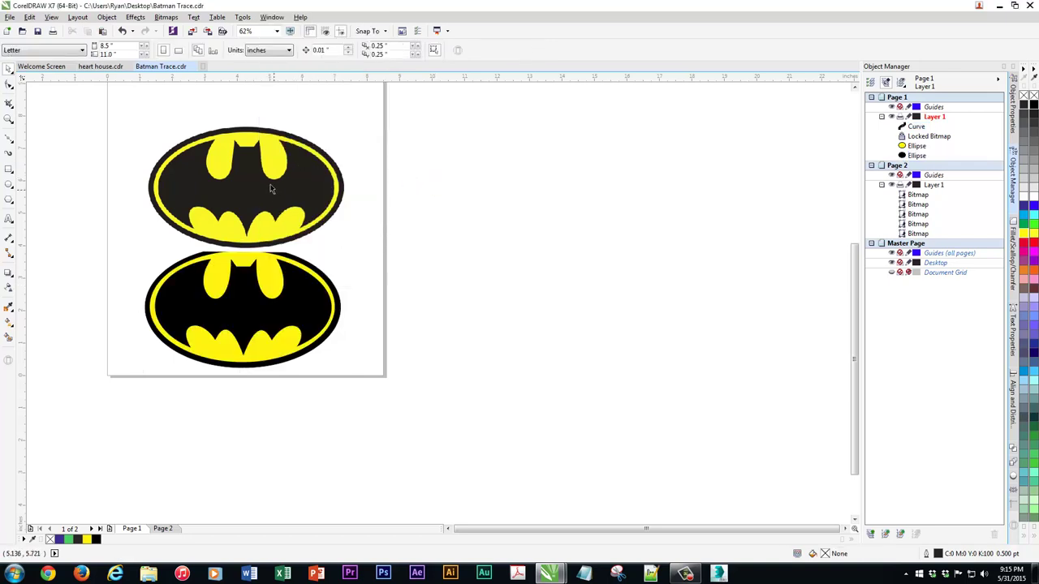
# Unlock the original bitmap logo and move it slightly up.
pyautogui.rightClick(265, 186)
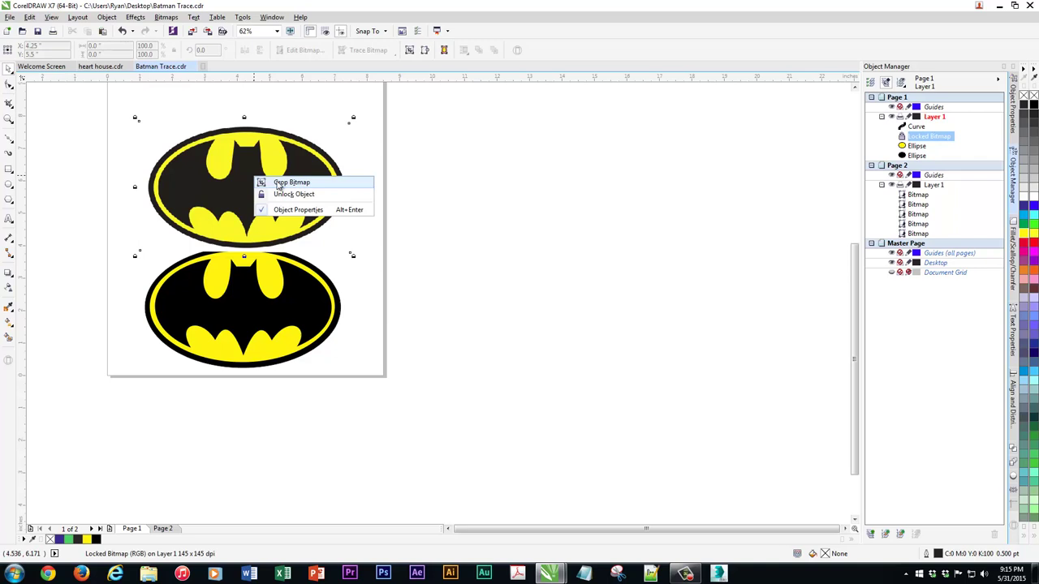
pyautogui.click(284, 196)
pyautogui.scroll(2, 381, 258)
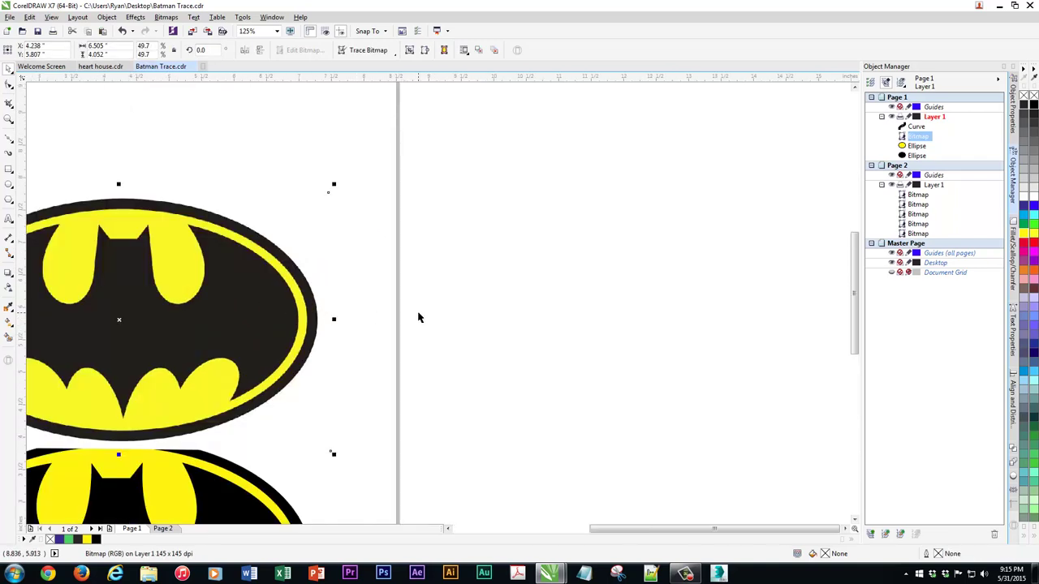
pyautogui.scroll(-2, 418, 317)
pyautogui.moveTo(306, 248); pyautogui.dragTo(307, 212)
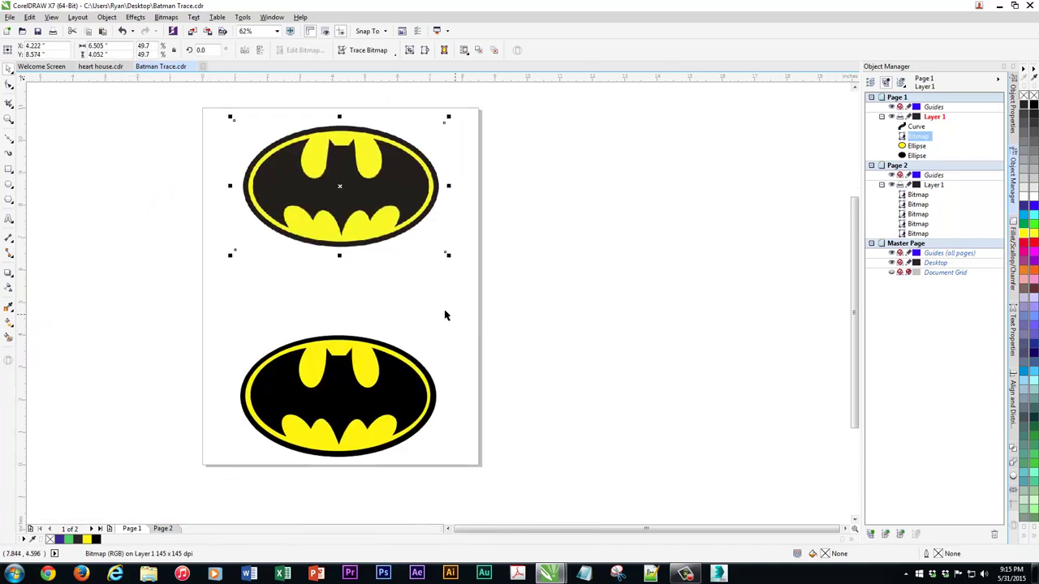
pyautogui.click(367, 282)
# Select all three parts of the traced logo and move them up the page.
pyautogui.moveTo(195, 298); pyautogui.dragTo(476, 482)
pyautogui.moveTo(397, 416); pyautogui.dragTo(393, 354)
pyautogui.scroll(2, 337, 323)
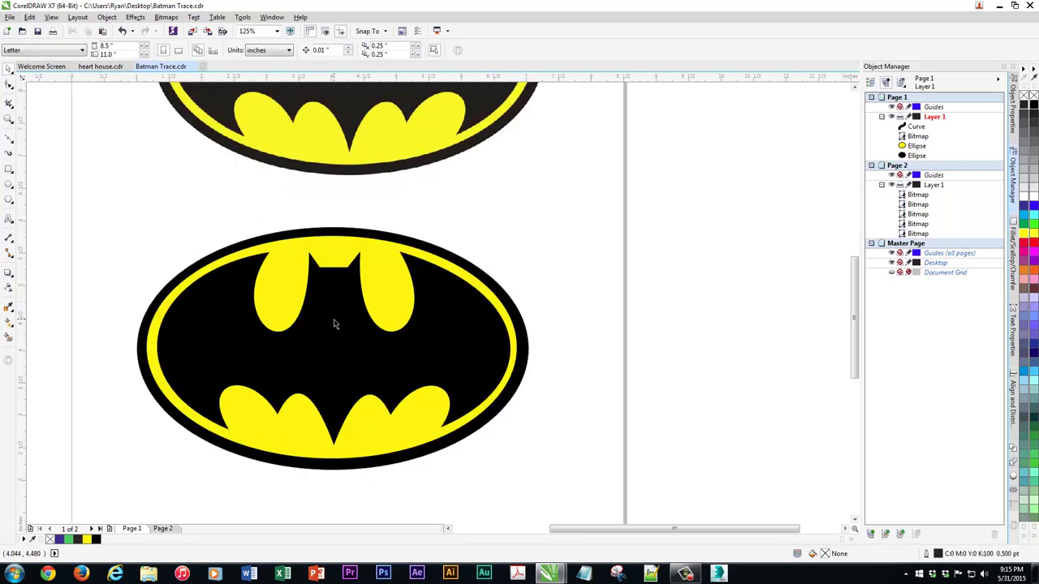
pyautogui.scroll(2, 319, 365)
pyautogui.scroll(-2, 475, 340)
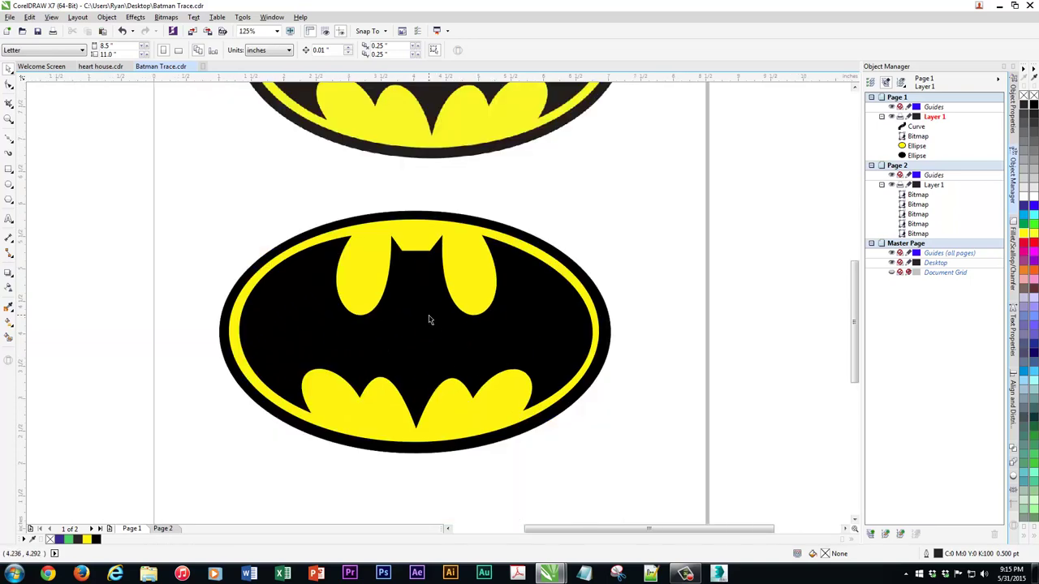
pyautogui.scroll(1, 410, 252)
pyautogui.scroll(-1, 408, 234)
pyautogui.scroll(-1, 357, 284)
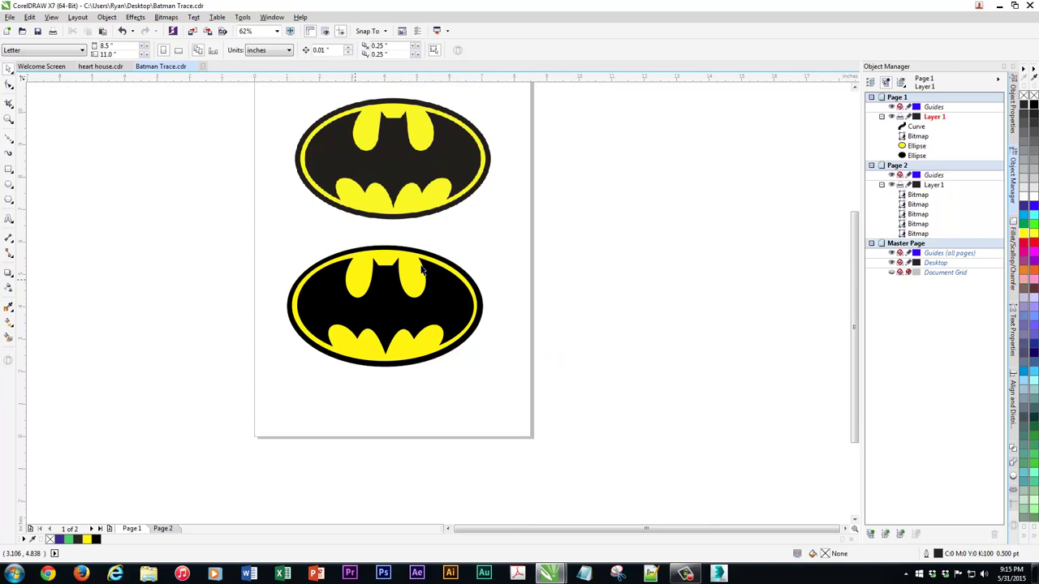
# Nudge the three-part lower bat logo slightly right under the original bitmap.
pyautogui.moveTo(317, 289); pyautogui.dragTo(544, 427)
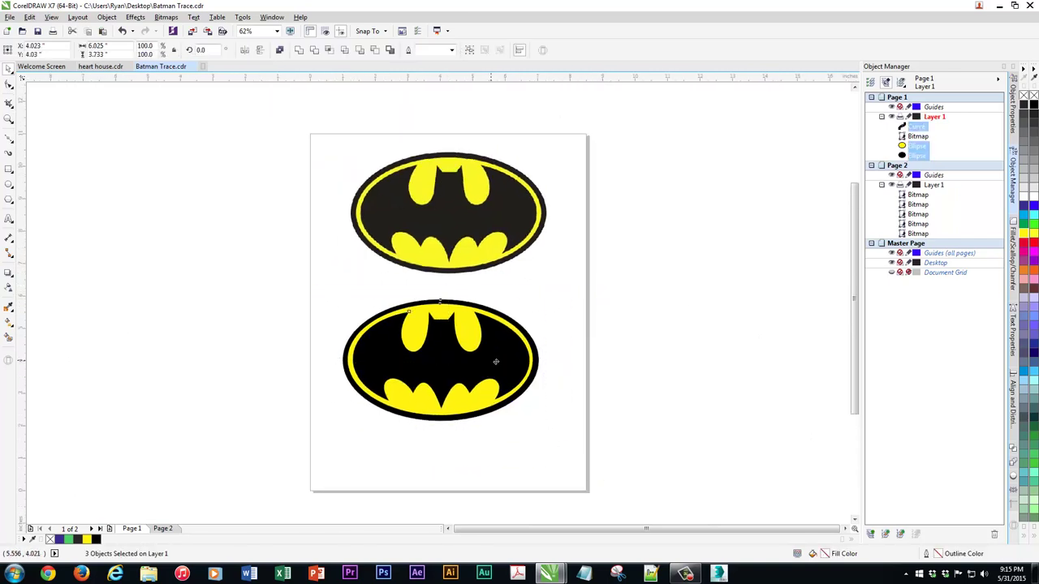
pyautogui.moveTo(489, 360); pyautogui.dragTo(496, 358)
pyautogui.click(487, 244)
pyautogui.scroll(8, 487, 236)
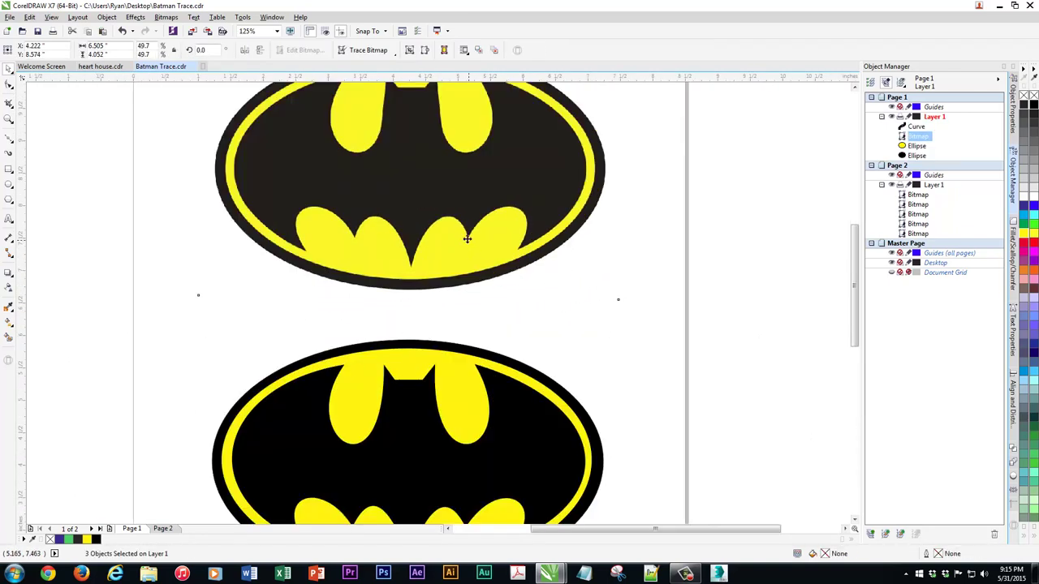
pyautogui.scroll(-8, 505, 224)
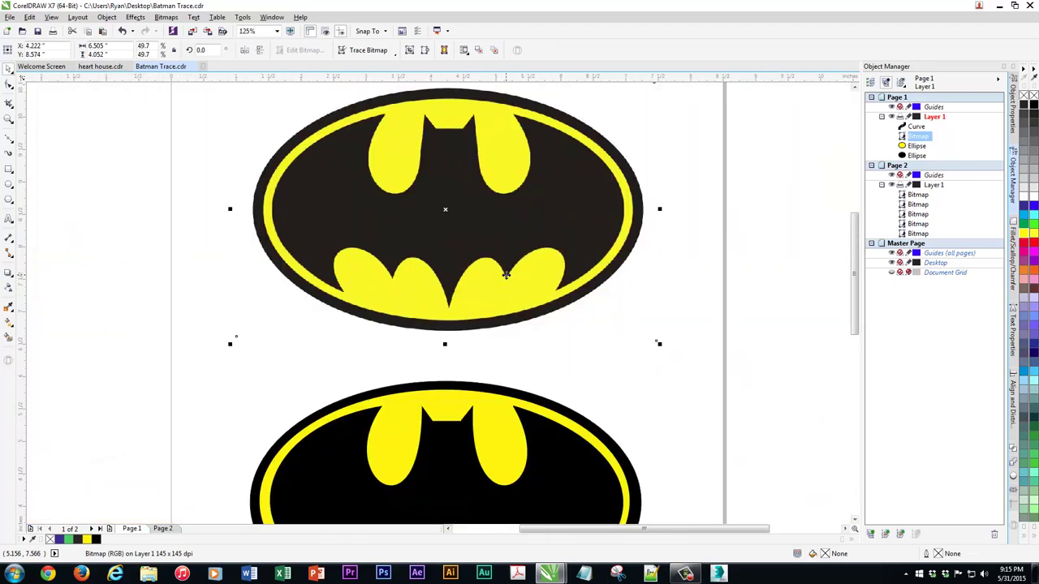
pyautogui.click(620, 342)
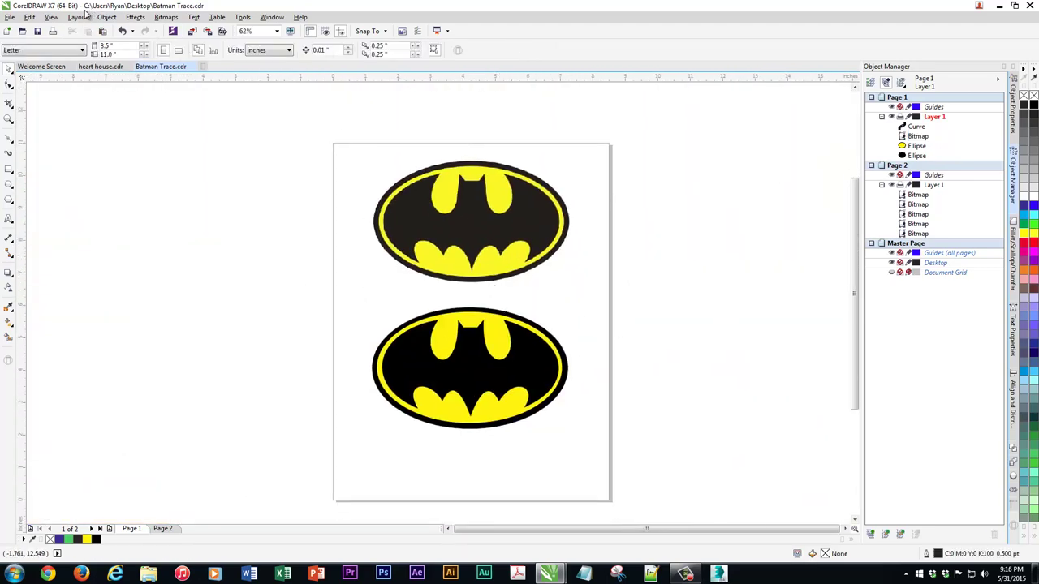
pyautogui.click(55, 19)
pyautogui.click(71, 41)
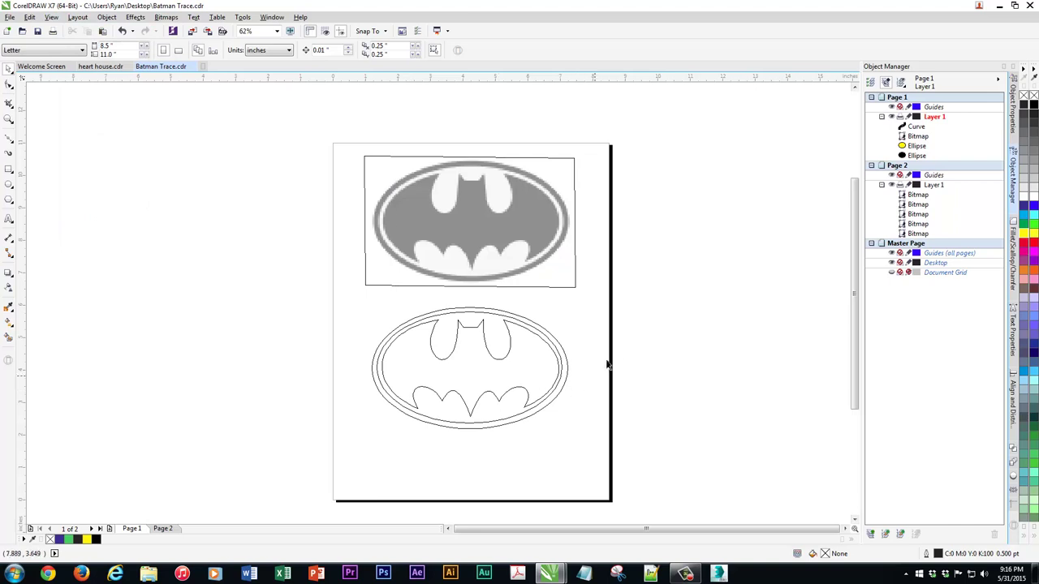
pyautogui.scroll(2, 479, 279)
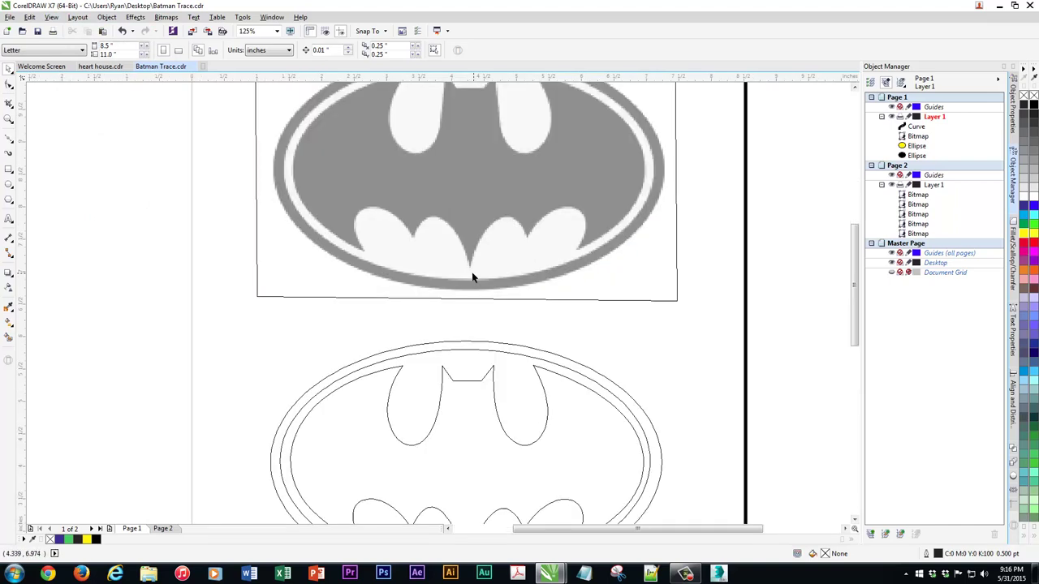
pyautogui.scroll(-2, 566, 394)
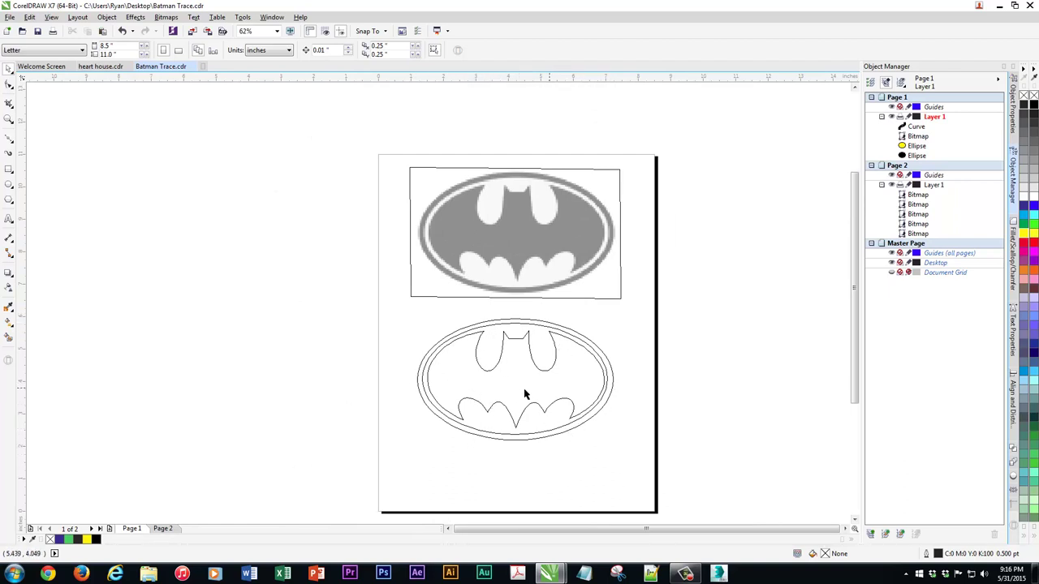
pyautogui.click(496, 371)
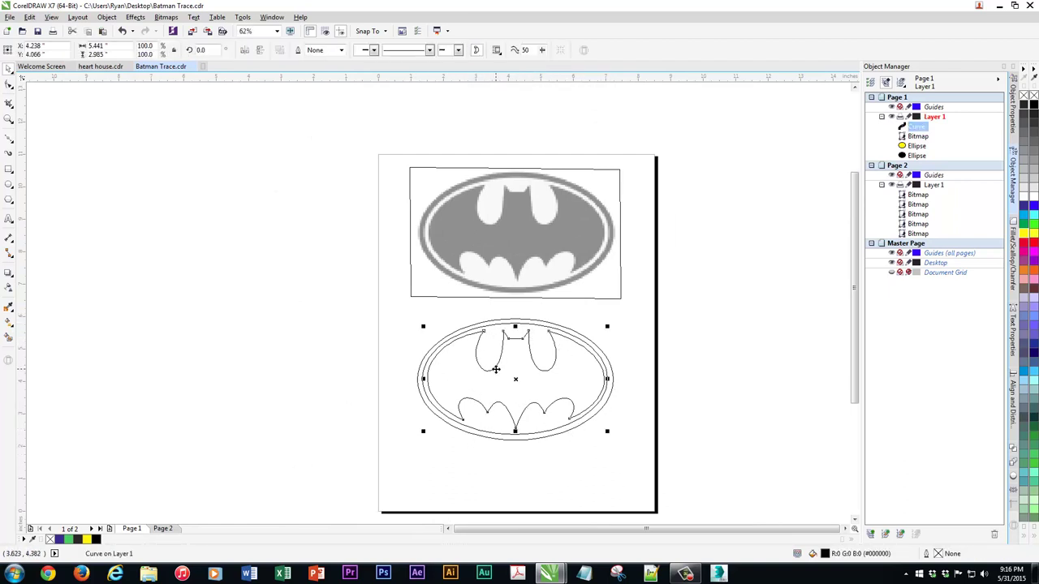
pyautogui.scroll(2, 501, 408)
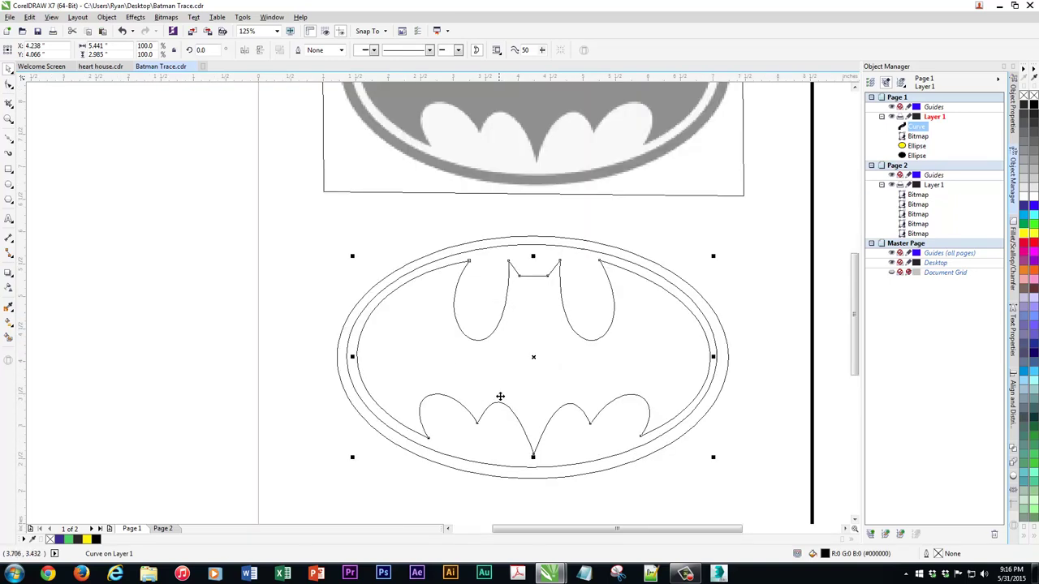
pyautogui.scroll(-2, 504, 385)
pyautogui.click(51, 17)
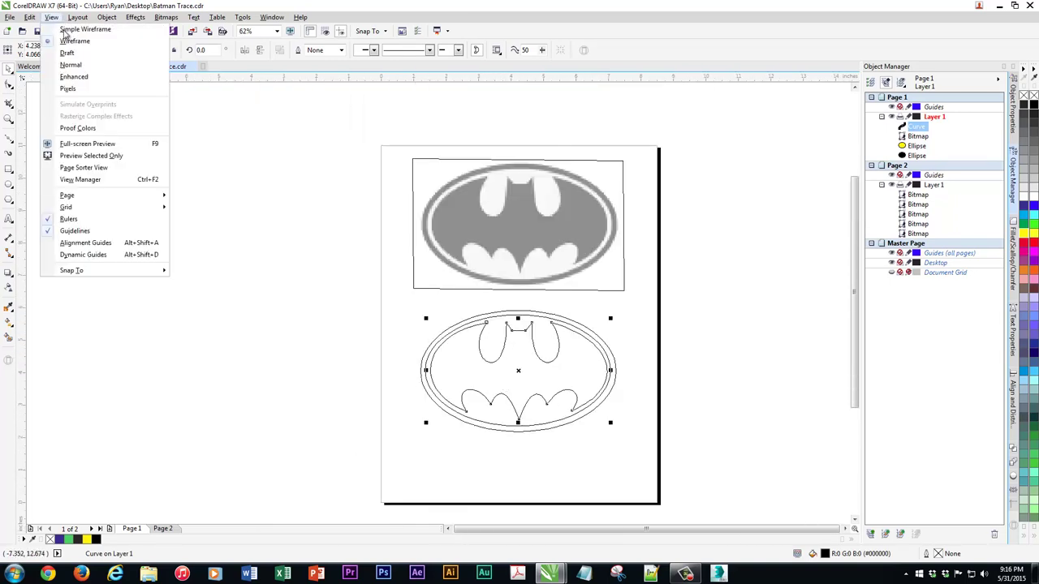
pyautogui.click(72, 77)
# Group the lower bat's three vector parts into one object with Group Objects.
pyautogui.click(367, 353)
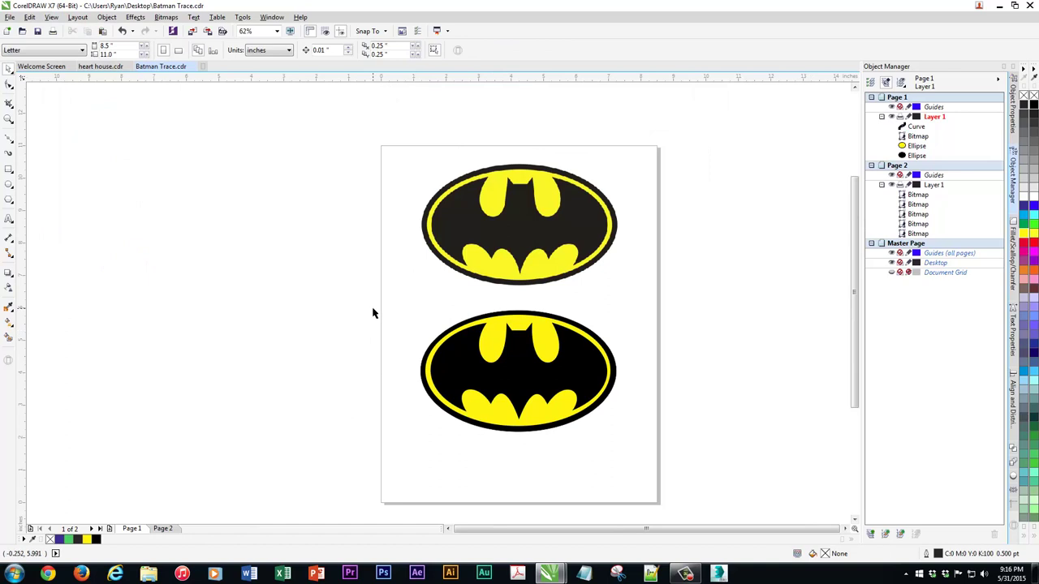
pyautogui.moveTo(352, 294); pyautogui.dragTo(675, 469)
pyautogui.rightClick(531, 375)
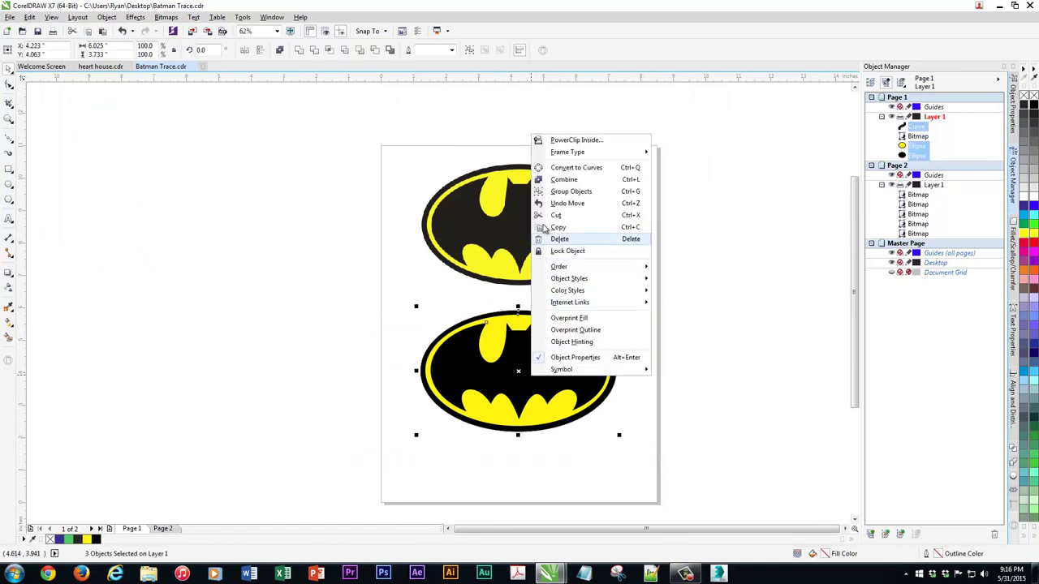
pyautogui.click(566, 192)
pyautogui.click(291, 297)
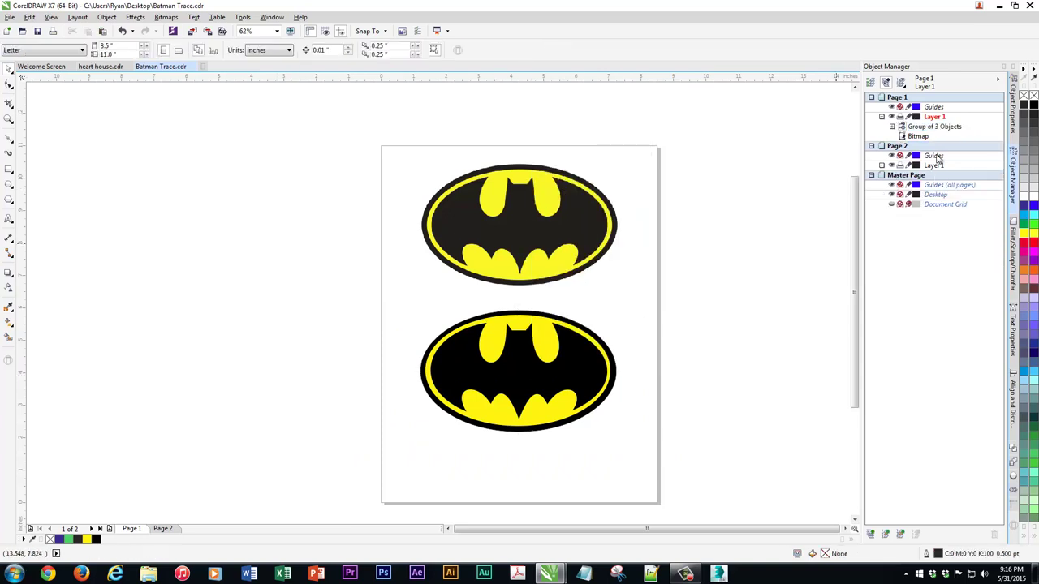
# Position the group full-size (6.25 × 3.873 in) under the bitmap, undoing a trial magenta fill.
pyautogui.click(568, 359)
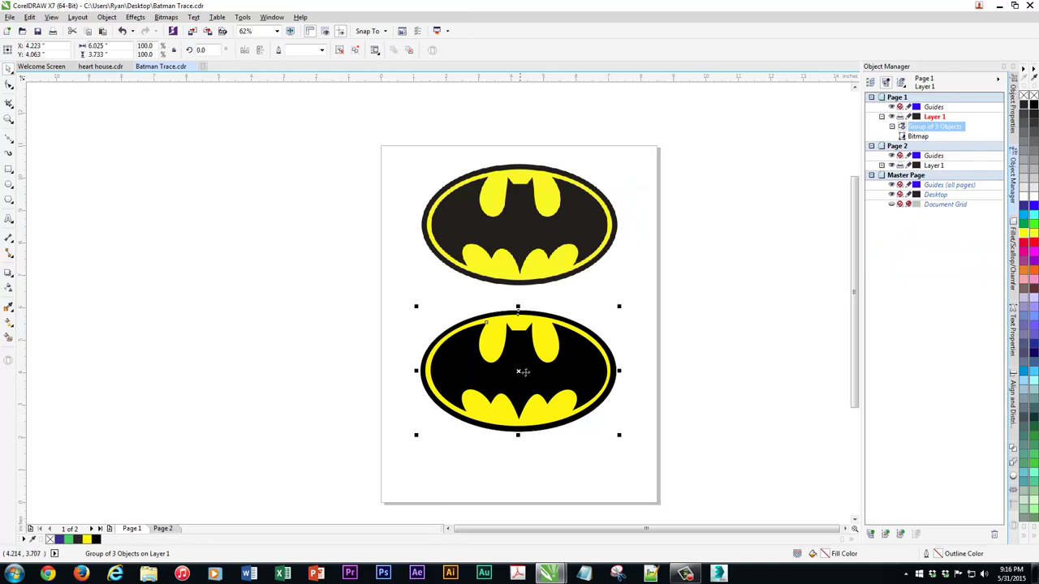
pyautogui.moveTo(524, 366); pyautogui.dragTo(448, 360)
pyautogui.moveTo(341, 300); pyautogui.dragTo(411, 346)
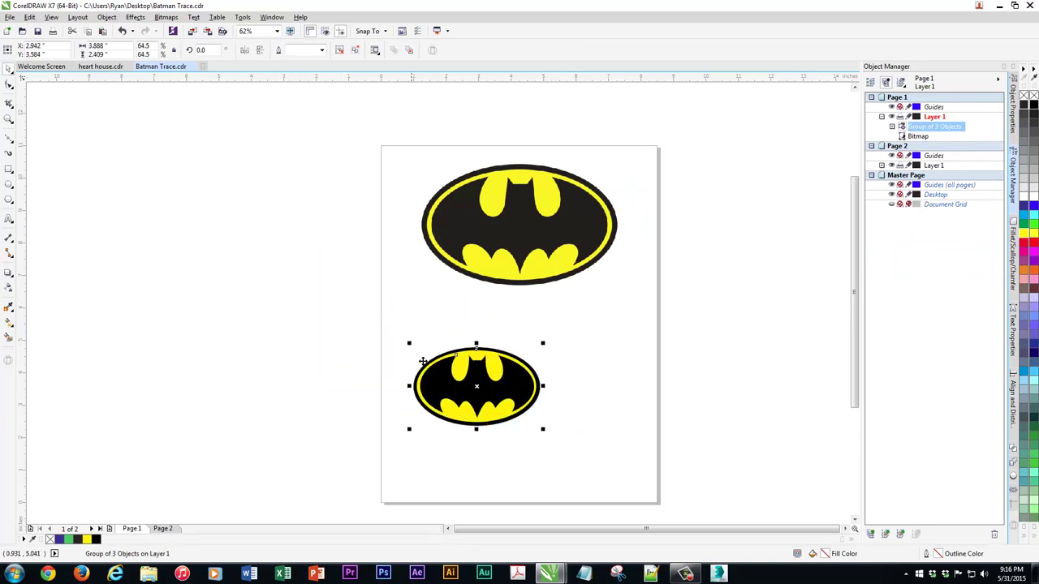
pyautogui.moveTo(482, 409); pyautogui.dragTo(516, 374)
pyautogui.moveTo(585, 402); pyautogui.dragTo(657, 445)
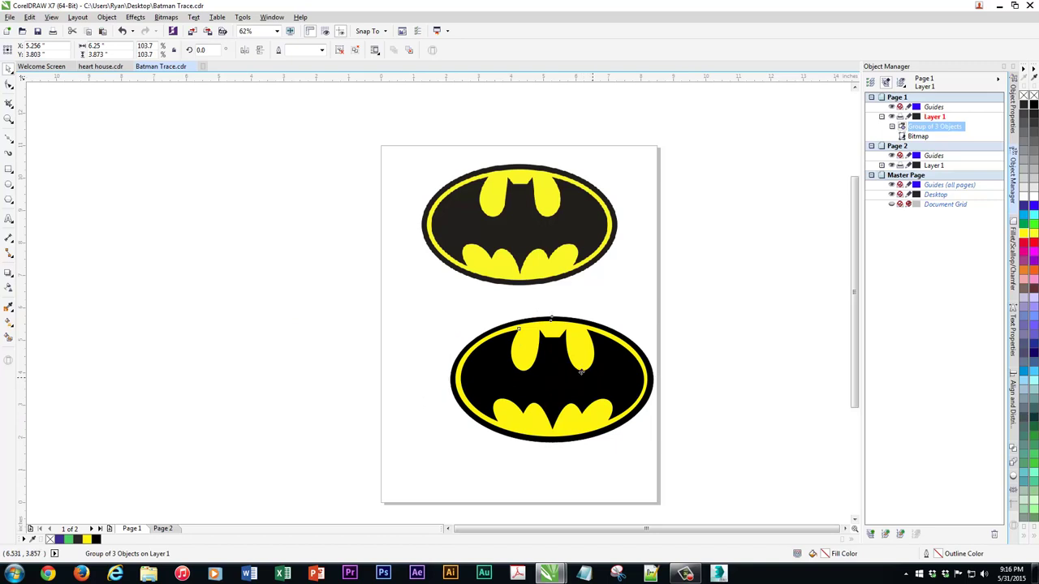
pyautogui.moveTo(593, 377); pyautogui.dragTo(552, 359)
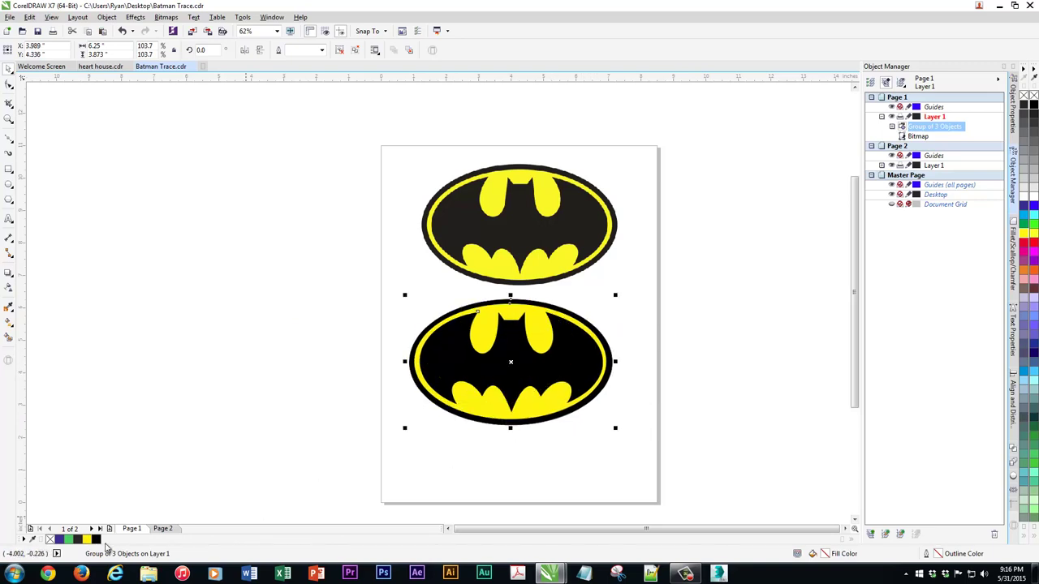
pyautogui.click(1035, 255)
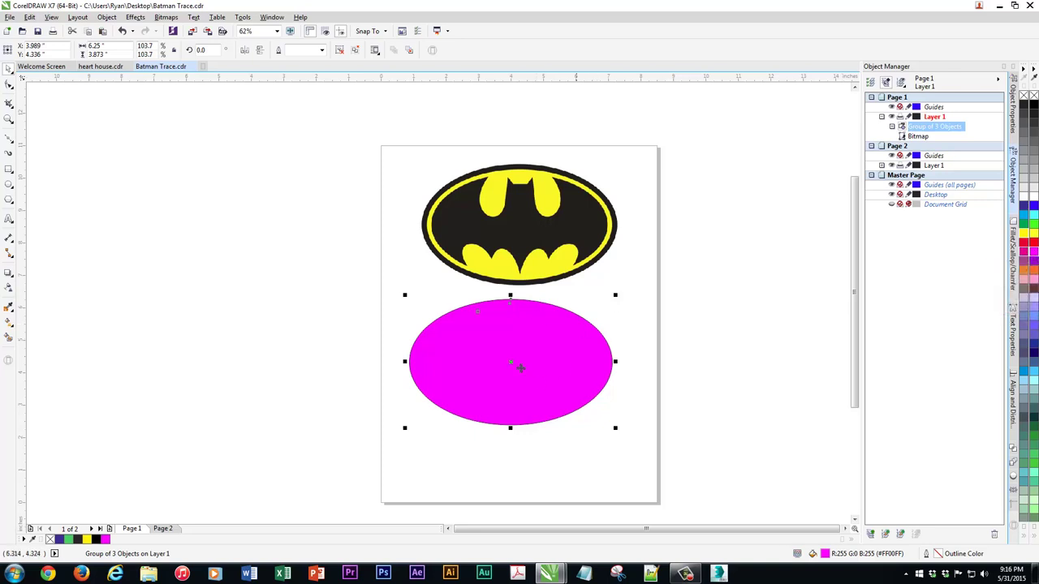
pyautogui.hotkey('ctrl', 'z')
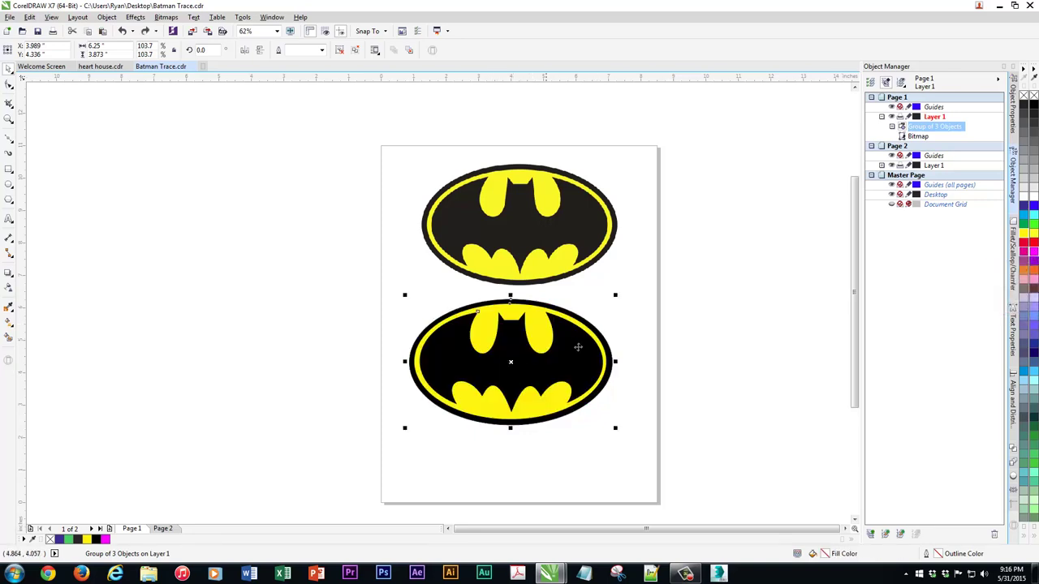
pyautogui.moveTo(577, 344); pyautogui.dragTo(581, 355)
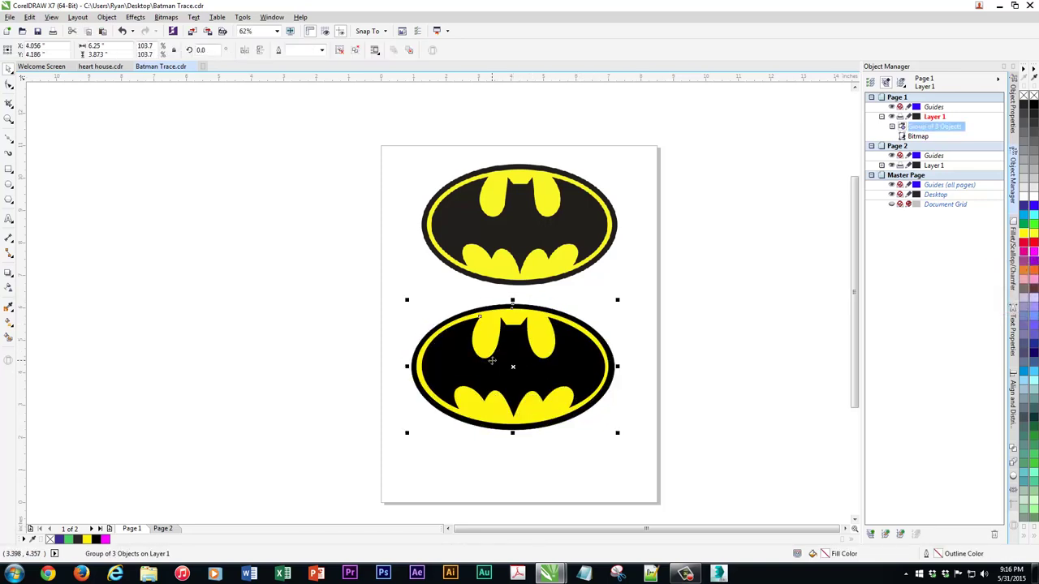
pyautogui.click(162, 529)
pyautogui.moveTo(318, 268); pyautogui.dragTo(297, 247)
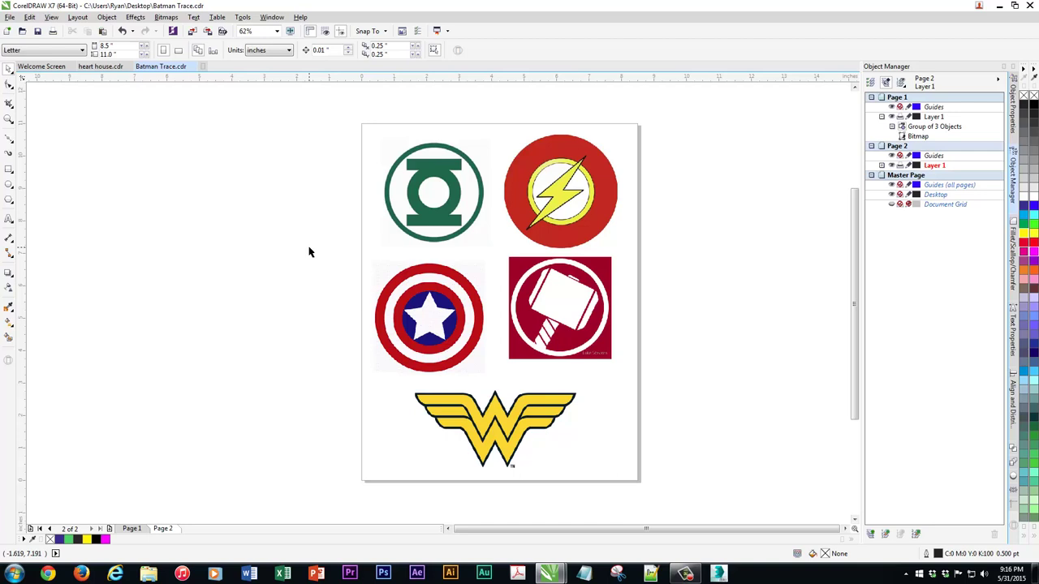
pyautogui.scroll(2, 447, 201)
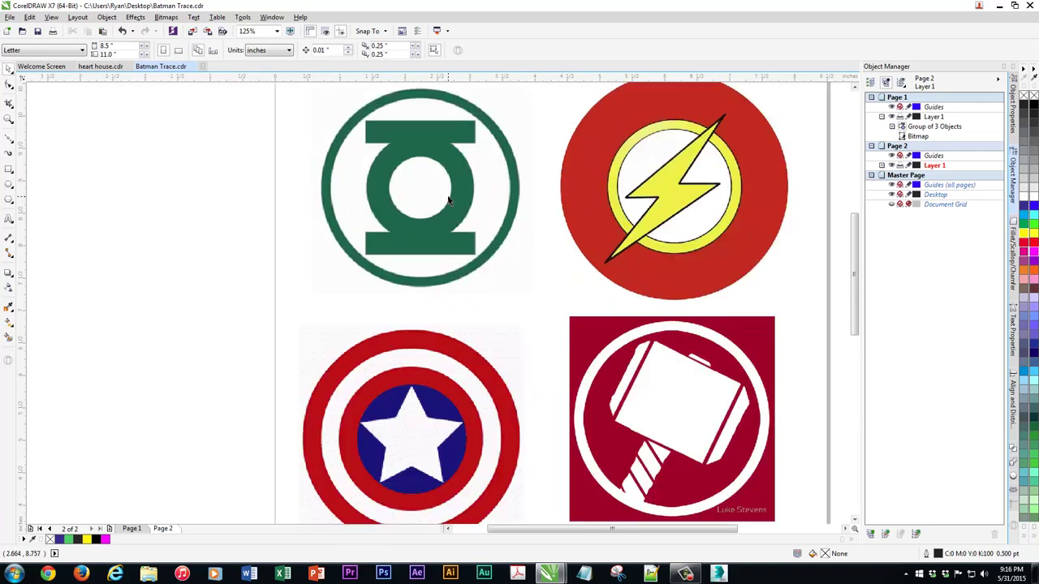
pyautogui.scroll(-2, 441, 198)
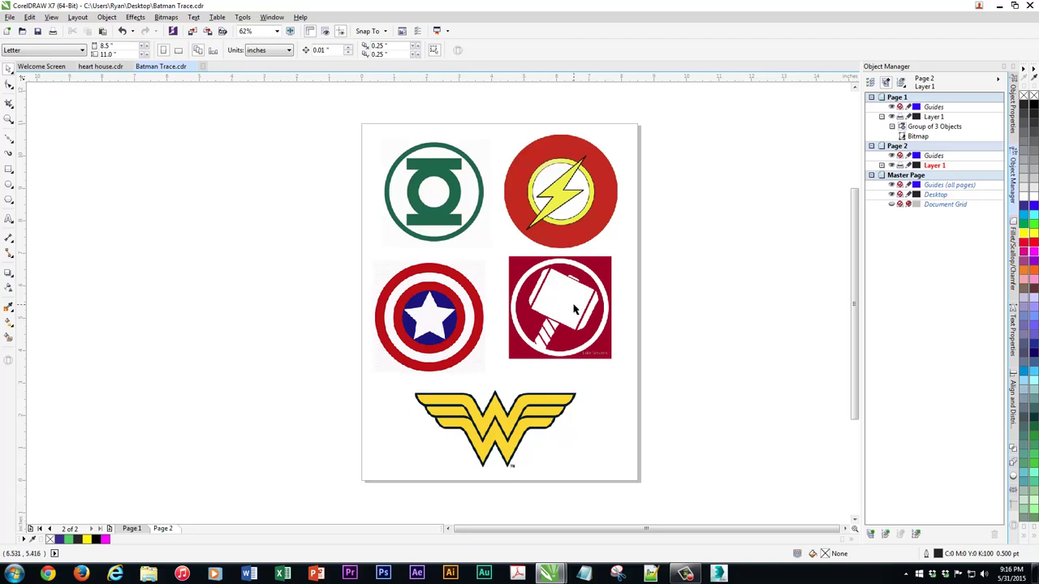
pyautogui.click(515, 406)
pyautogui.scroll(2, 516, 397)
pyautogui.scroll(-2, 519, 383)
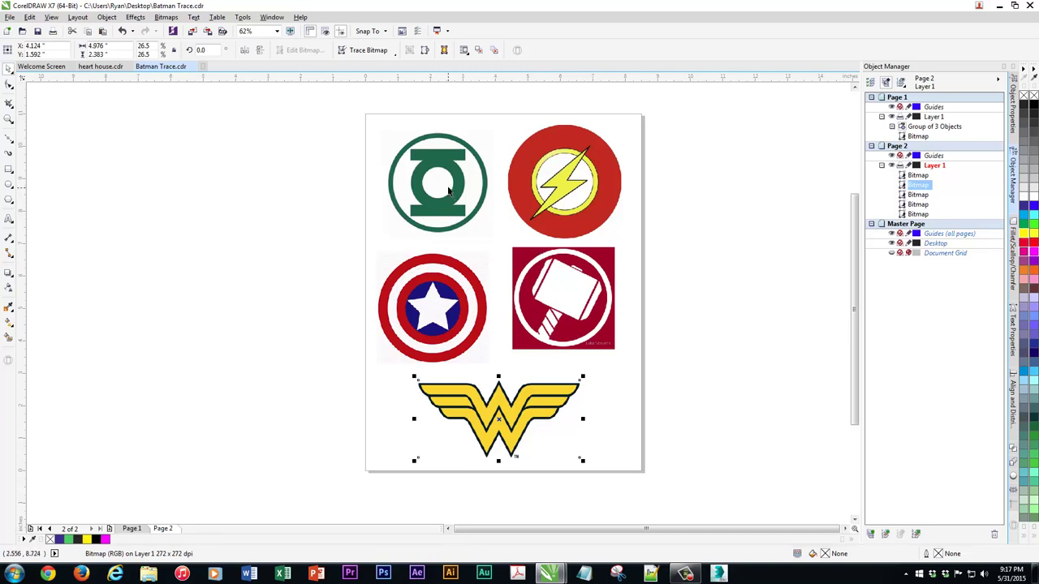
pyautogui.scroll(2, 449, 190)
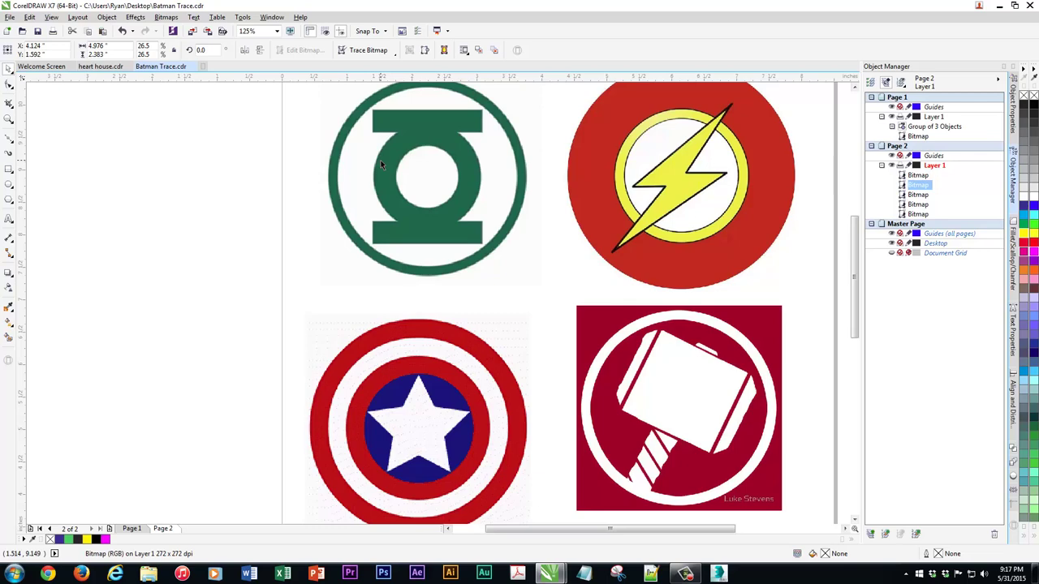
pyautogui.scroll(-2, 372, 200)
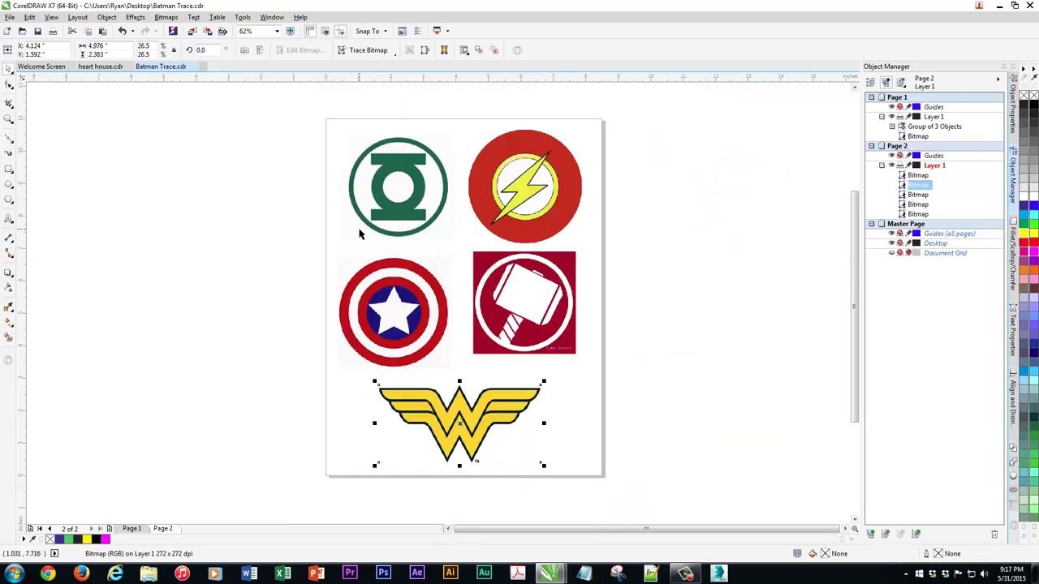
pyautogui.click(135, 530)
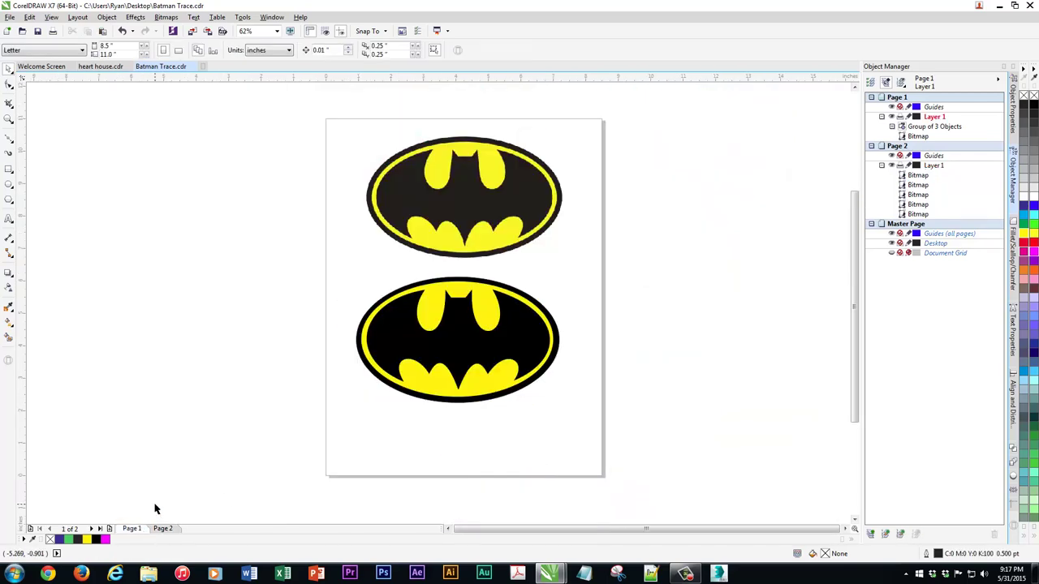